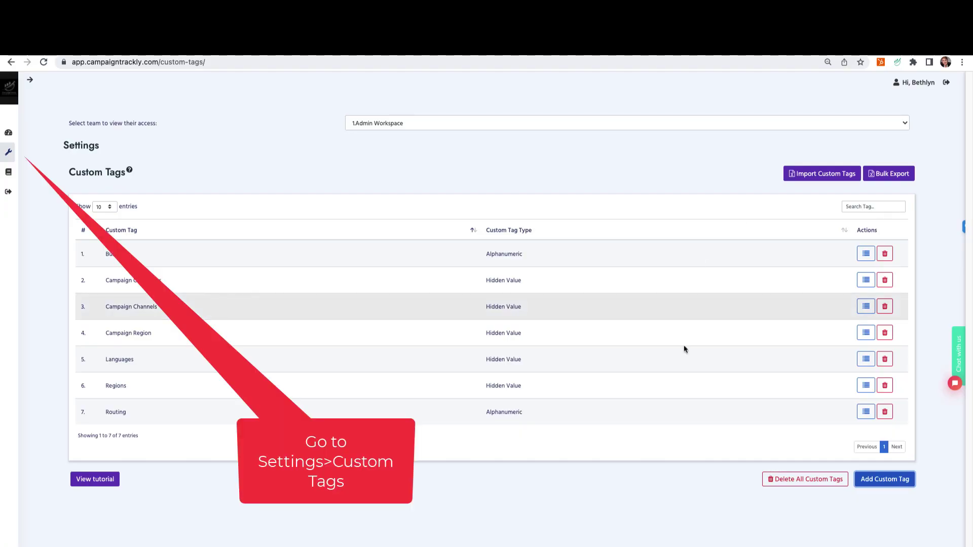
- Create a custom tag named SalesForce Campaign with the Alphanumeric Tag type
click(883, 480)
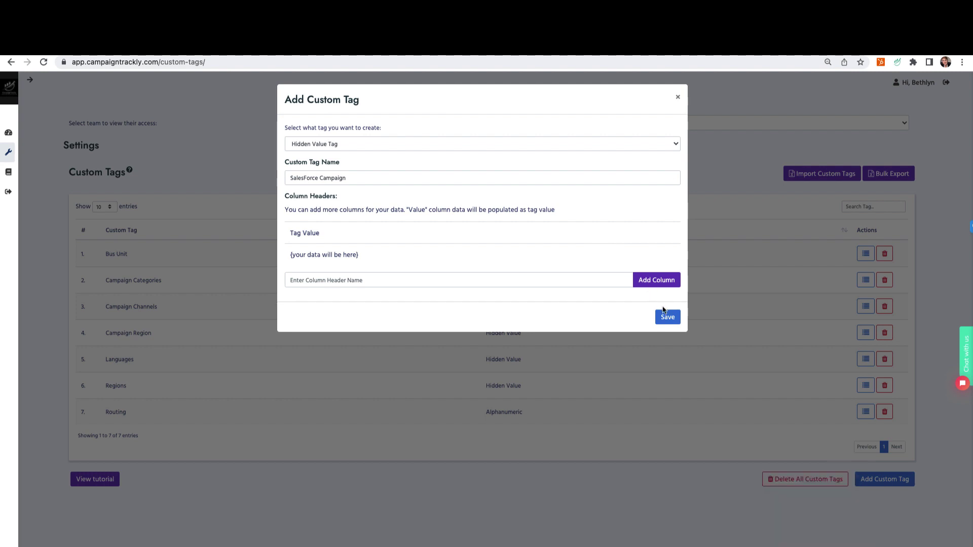
click(679, 149)
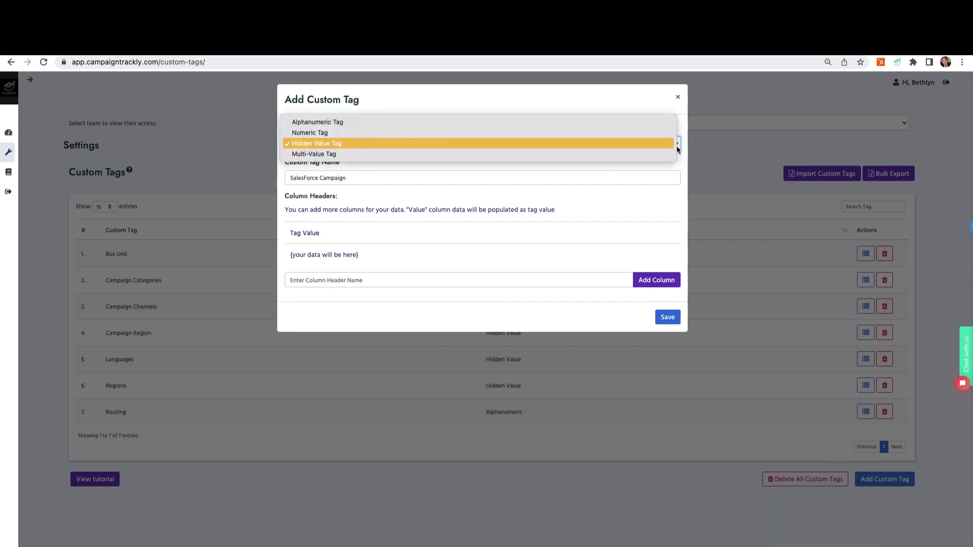
click(384, 124)
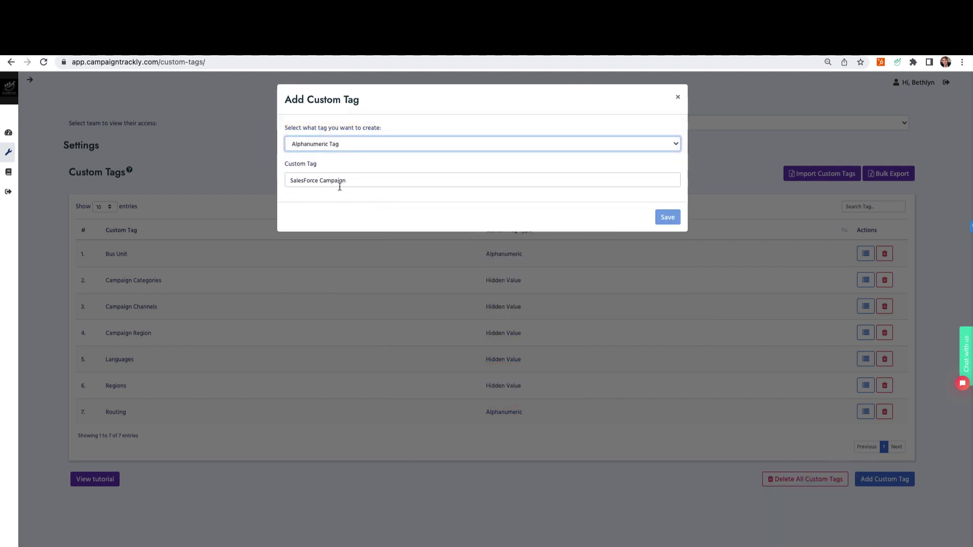
click(667, 217)
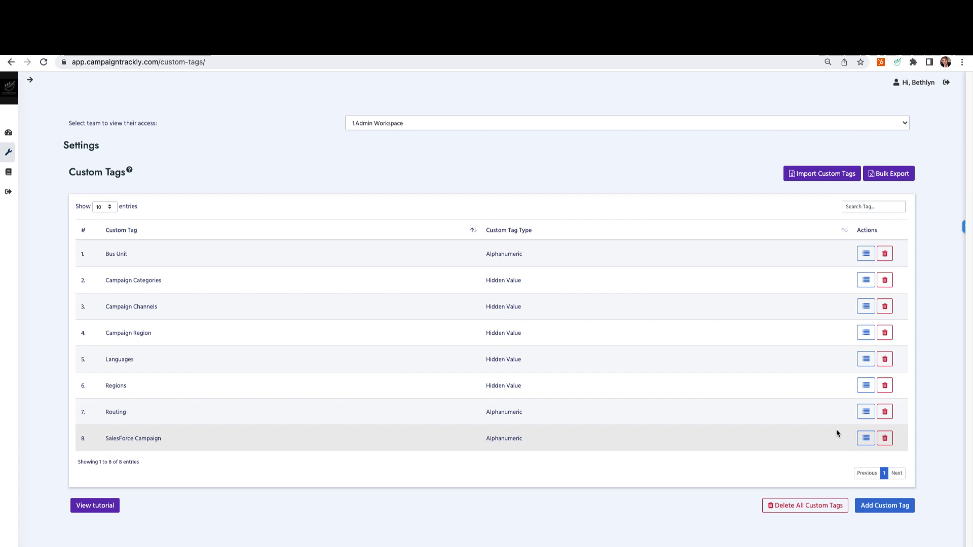
- Choose SFDCCampaign_ALPHANUMERIC.csv as the values file for the SalesForce Campaign tag
click(867, 440)
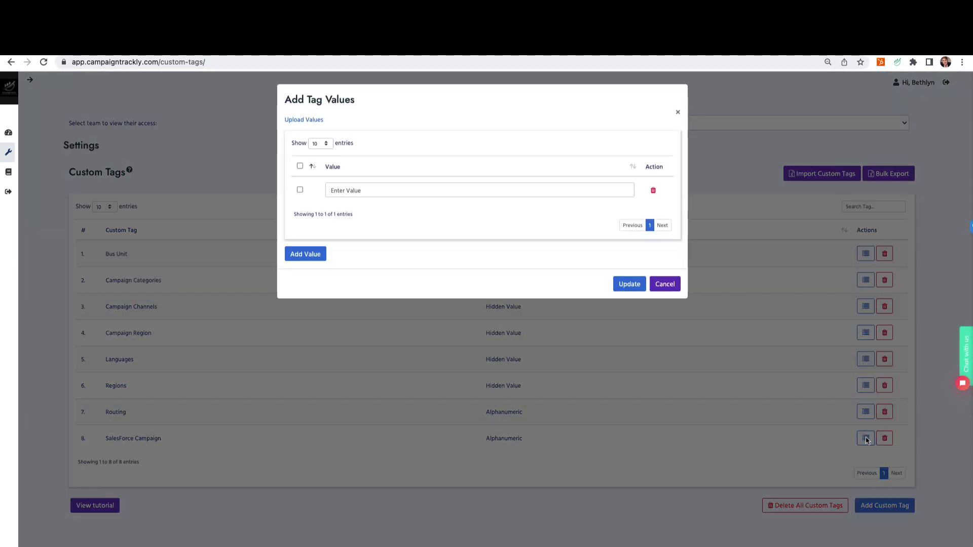
click(297, 120)
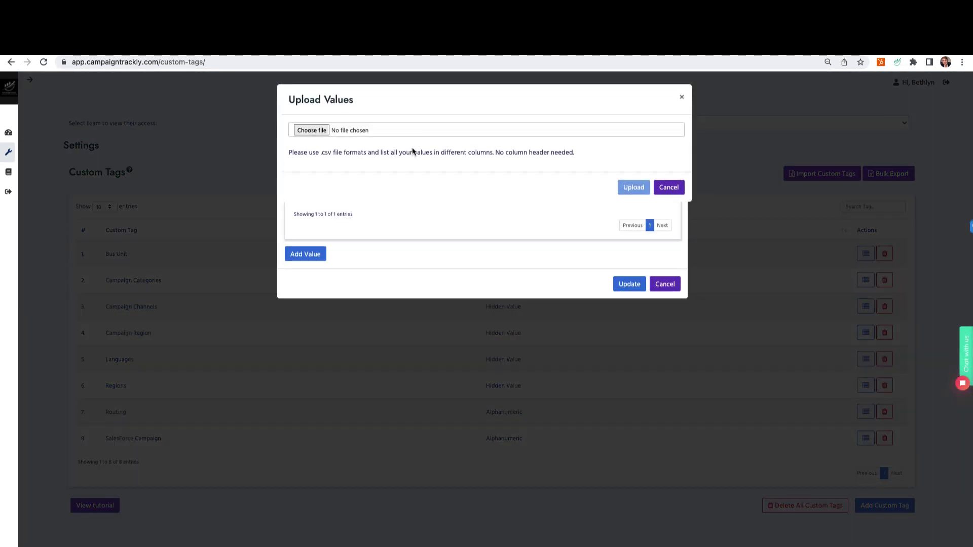
click(317, 133)
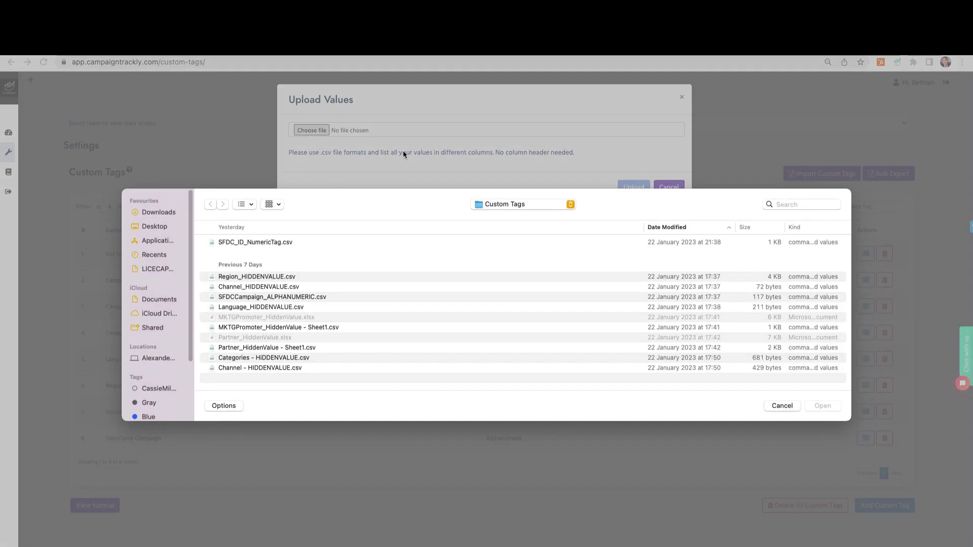
click(259, 298)
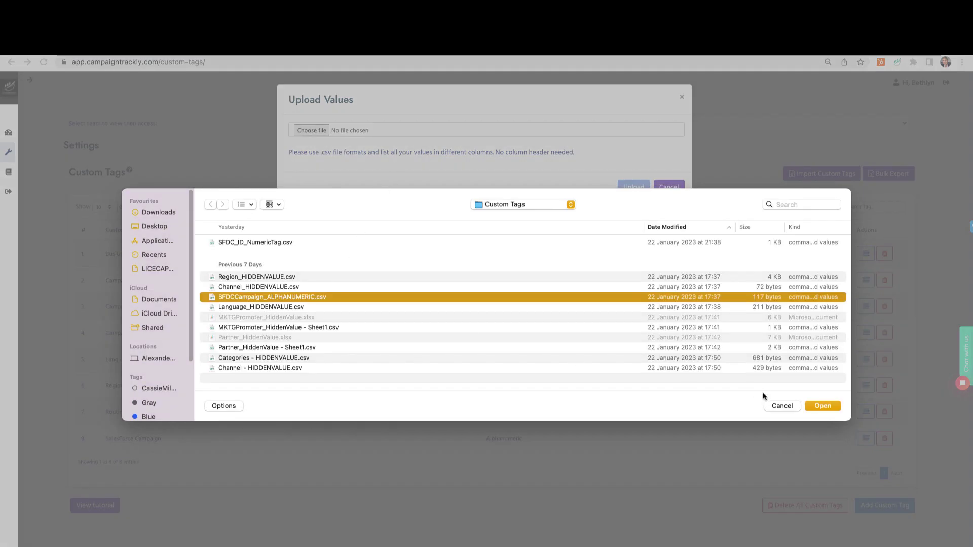
click(811, 408)
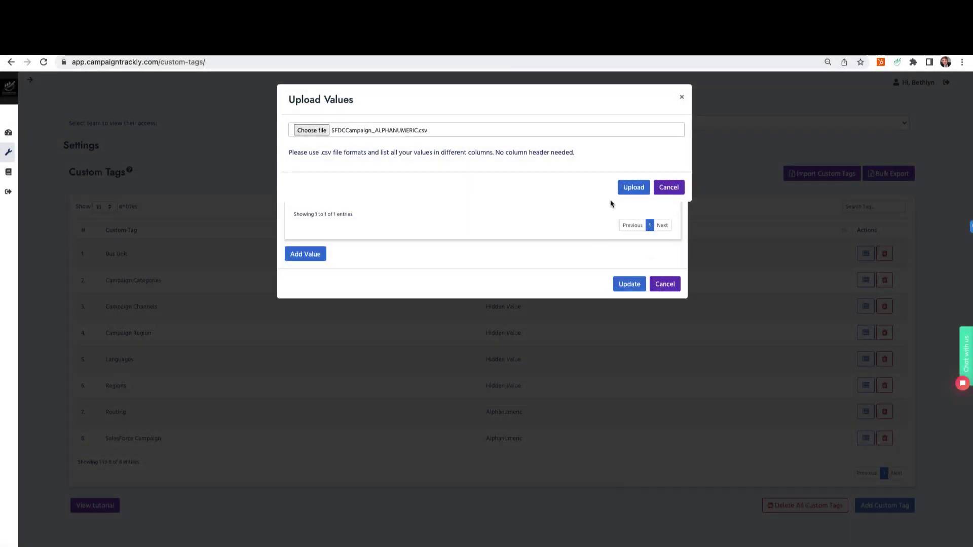
- Load the CSV values, remove the empty row, and update the tag's preset values
click(631, 188)
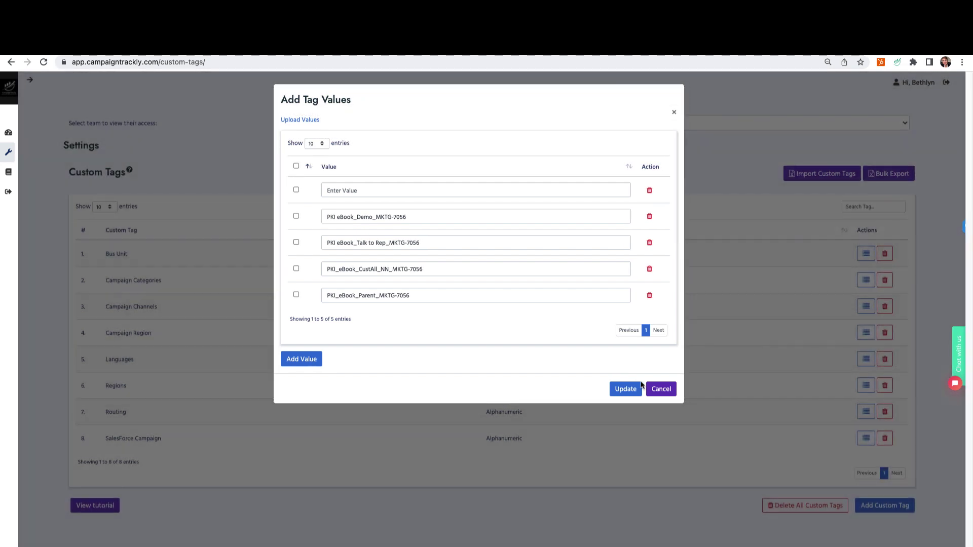
click(649, 190)
click(625, 363)
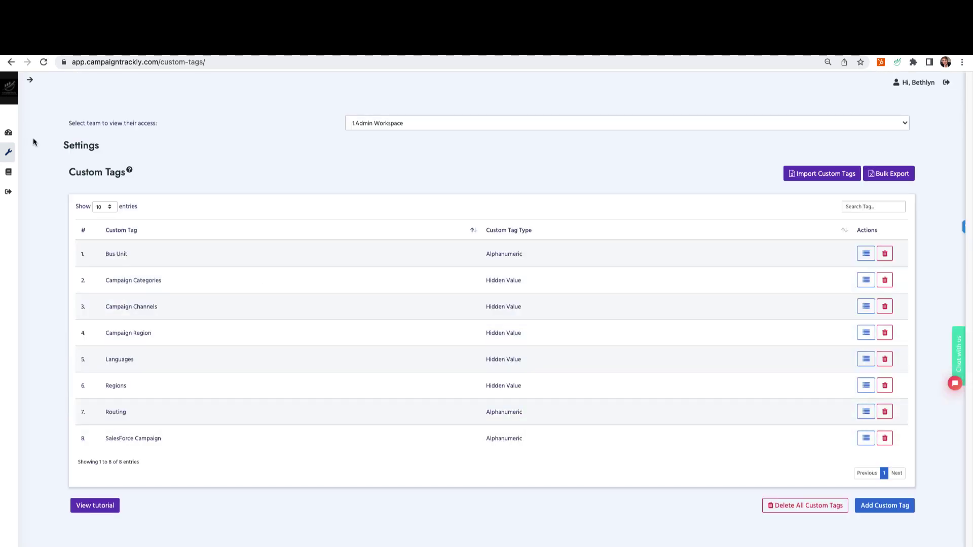
mouse_move(8, 152)
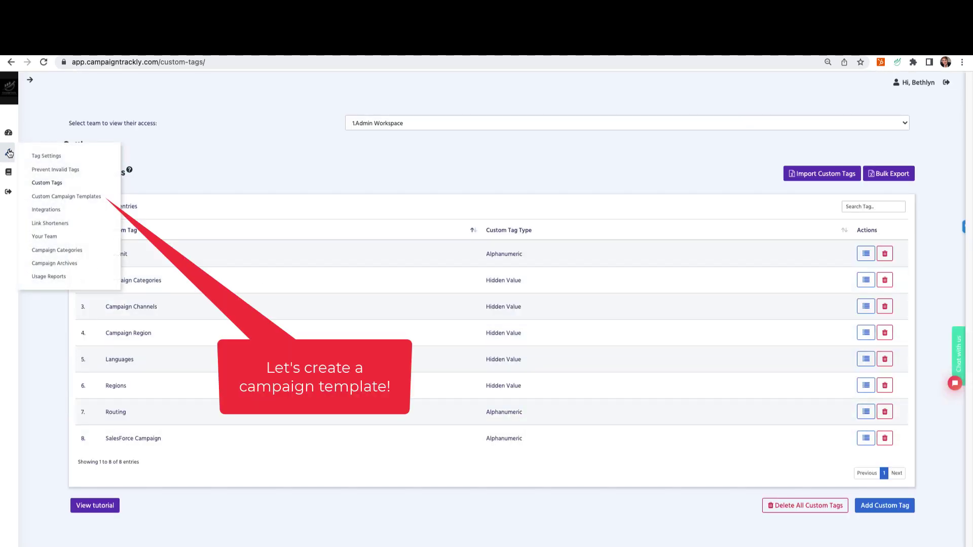
- Go to Custom Campaign Templates and start adding a new campaign template
click(53, 200)
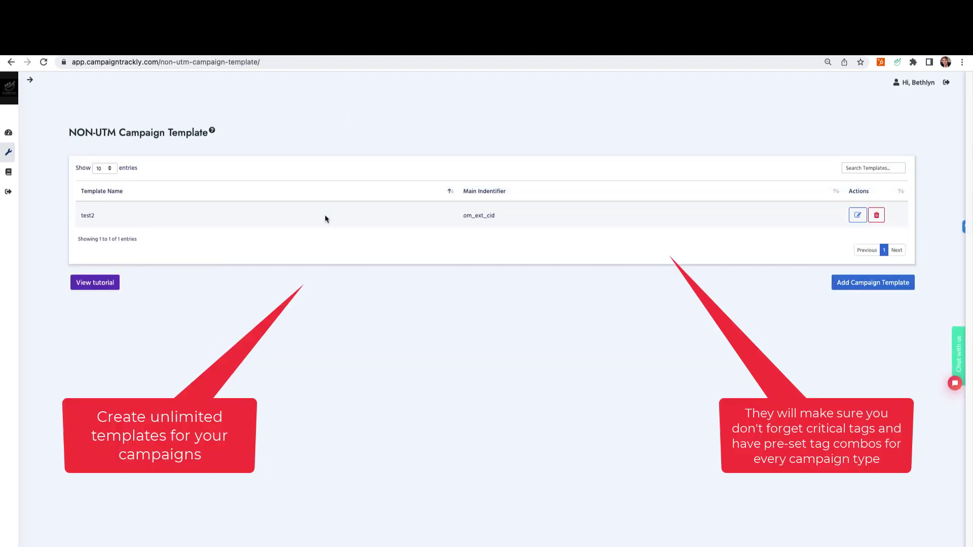
click(841, 285)
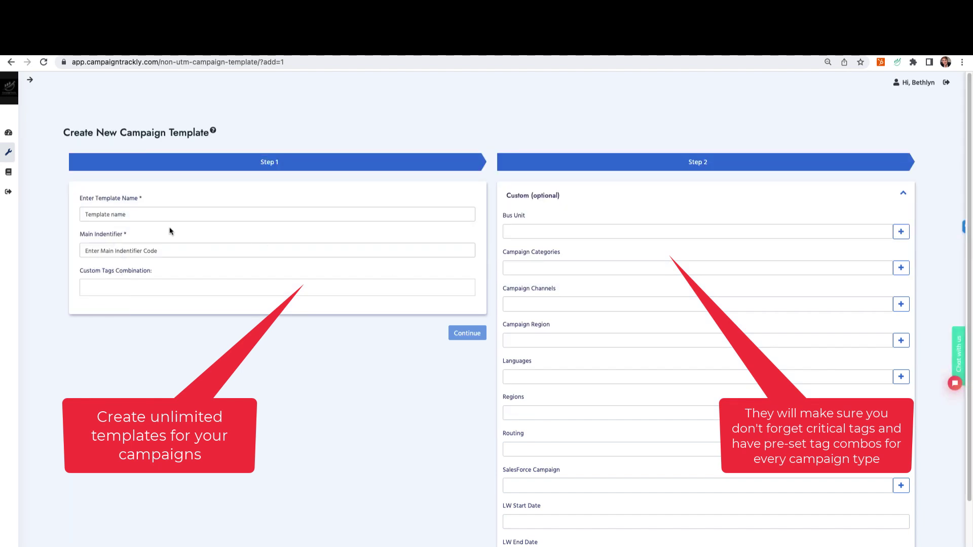
- Enter 'Example Template' as the template name and retype the main identifier as som_ext_cid
click(156, 215)
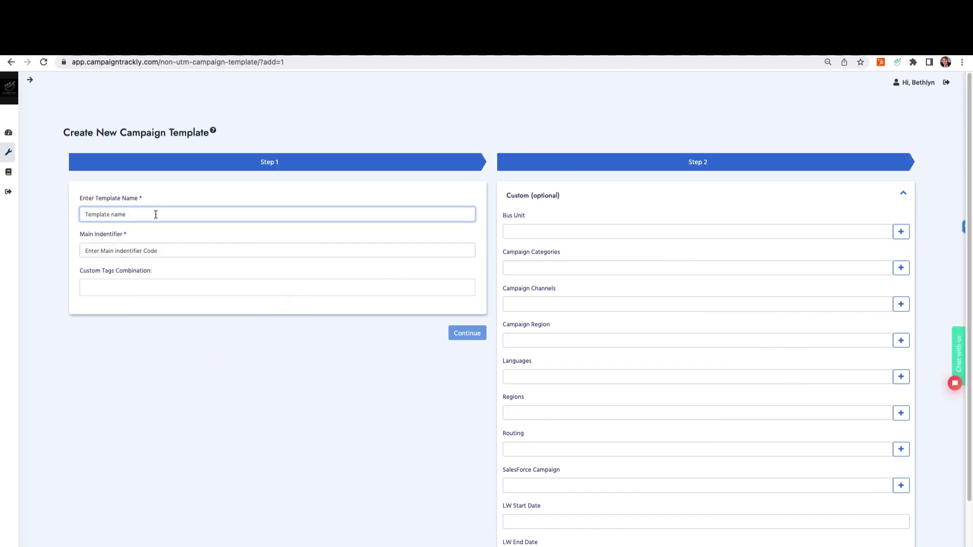
text(Ex)
text(ample Template)
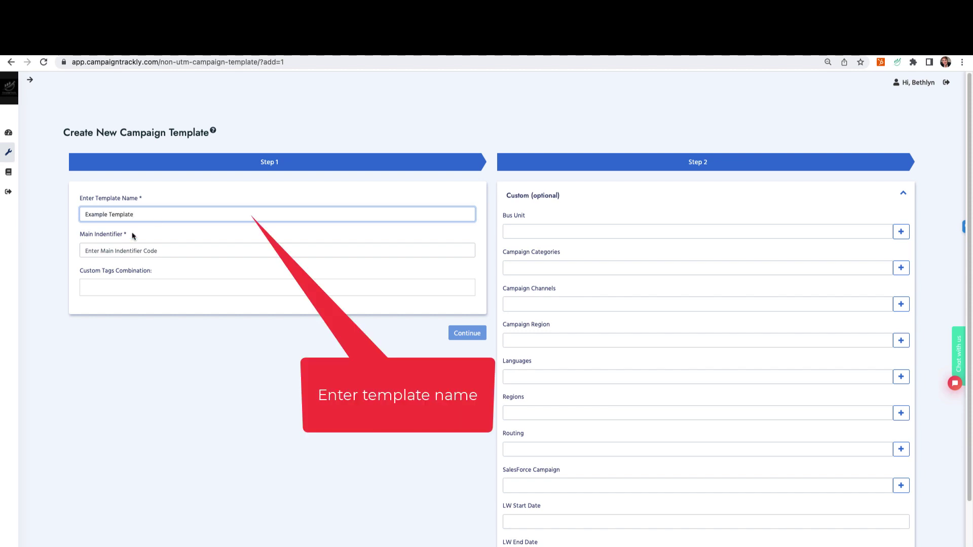
click(125, 252)
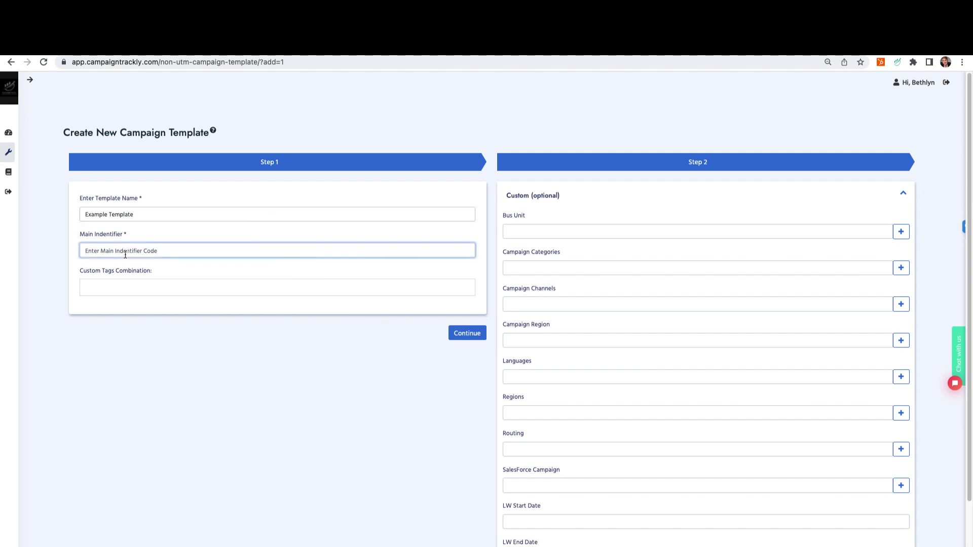
text(ext_som_)
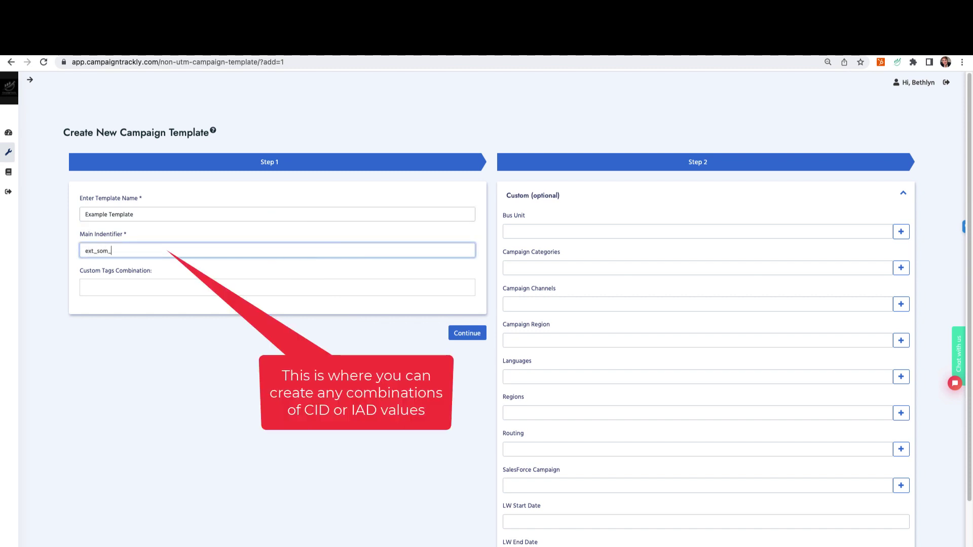
text(cid)
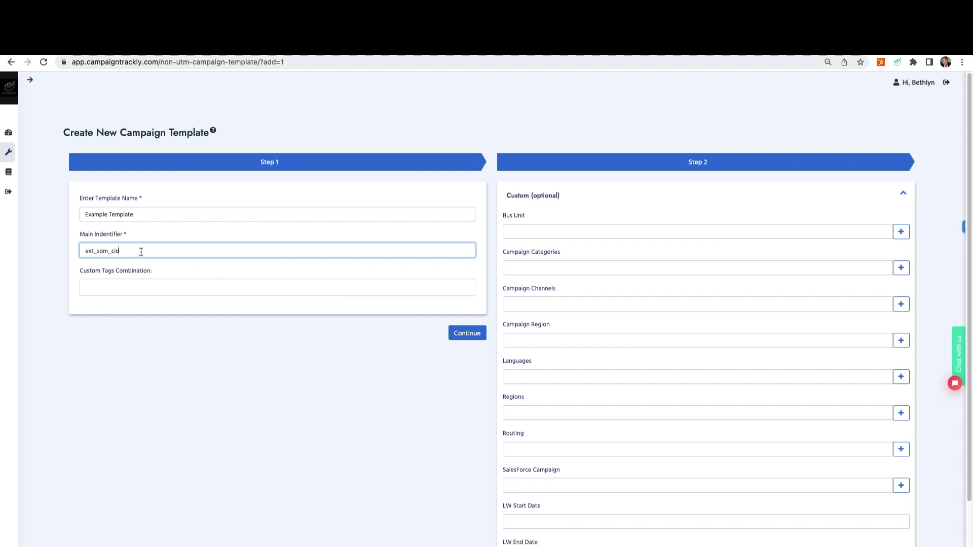
drag(141, 252, 81, 247)
text(som_)
text(ext)
- Add Bus Unit, Campaign Categories and Campaign Channels to the custom tags combination
click(189, 288)
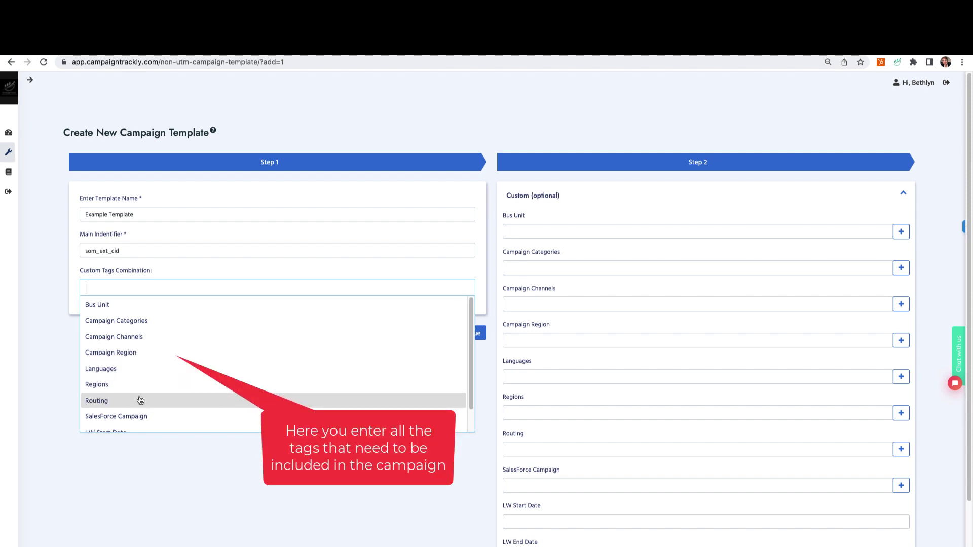
scroll(139, 399, down, 1)
scroll(139, 400, up, 1)
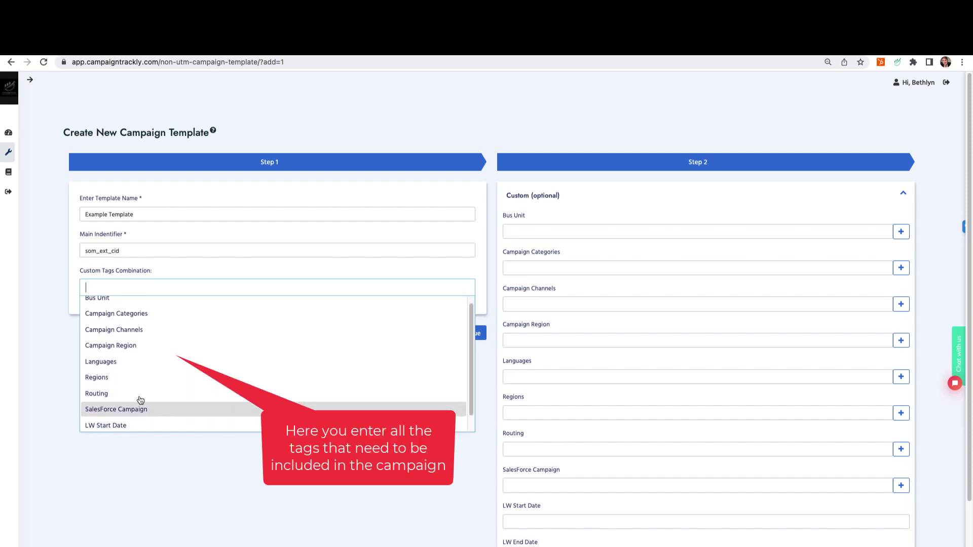
scroll(140, 400, down, 1)
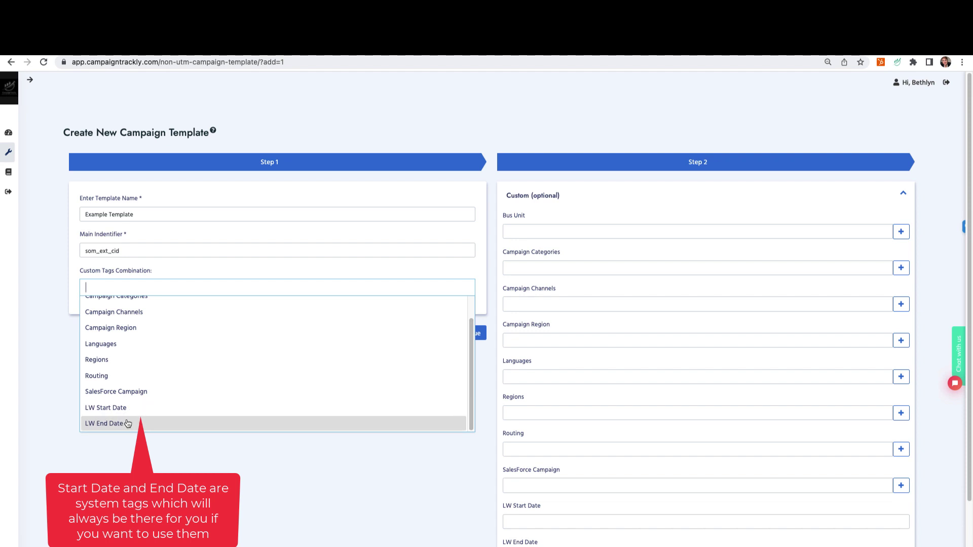
scroll(213, 411, up, 2)
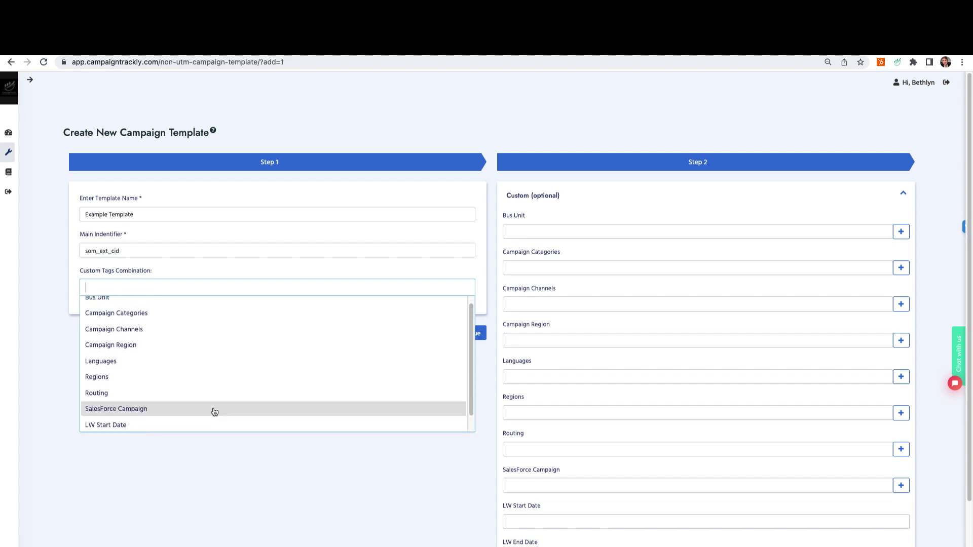
click(98, 305)
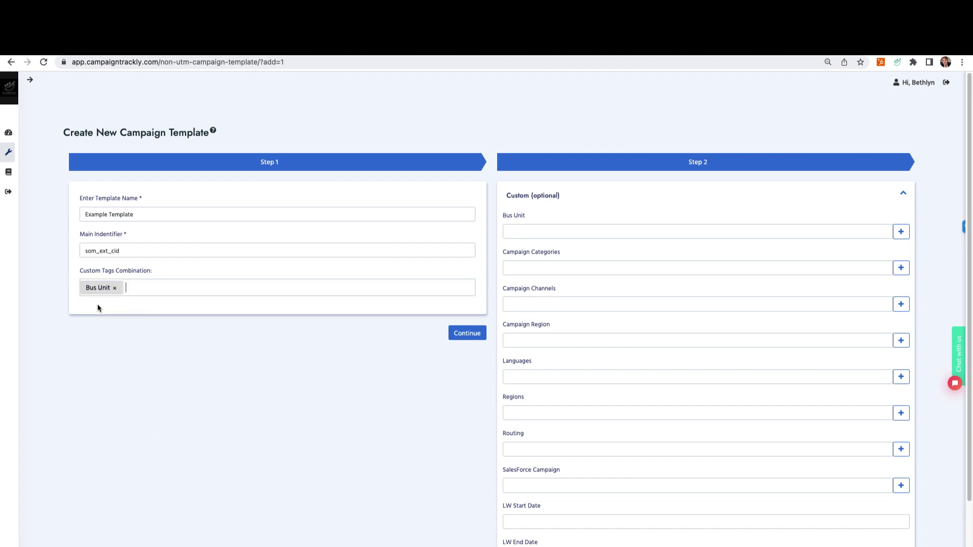
click(160, 286)
click(149, 305)
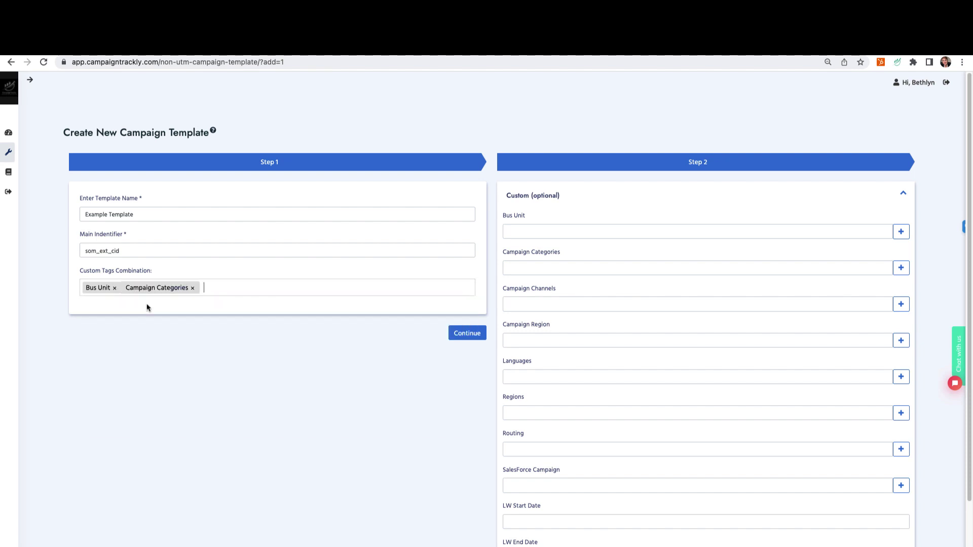
click(219, 290)
click(195, 306)
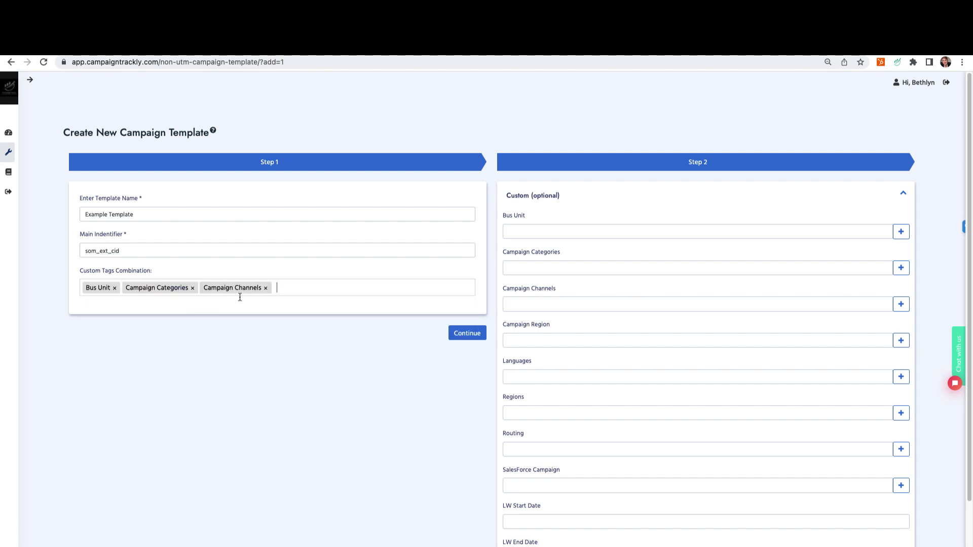
click(282, 288)
- Add Campaign Region, Languages and SalesForce Campaign, then continue to Step 2
click(207, 307)
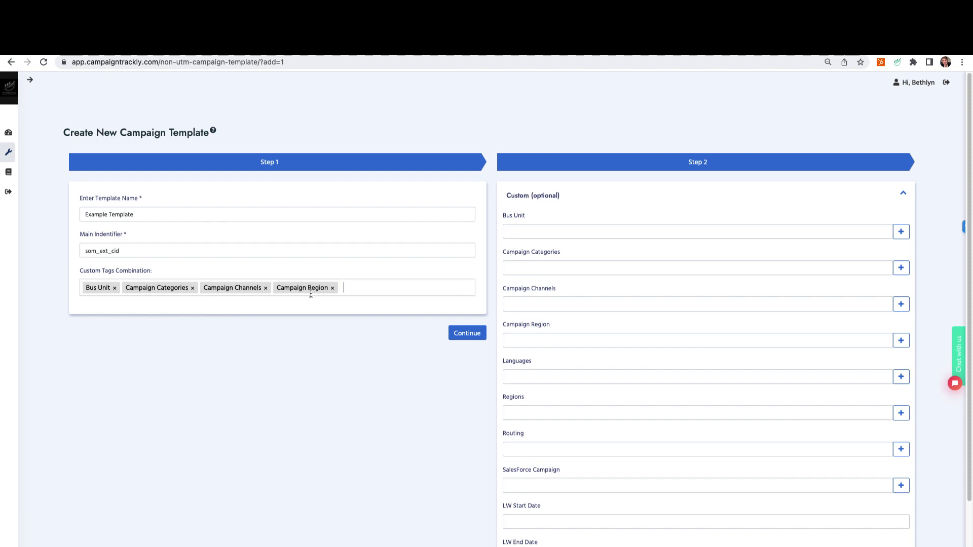
click(357, 287)
click(248, 307)
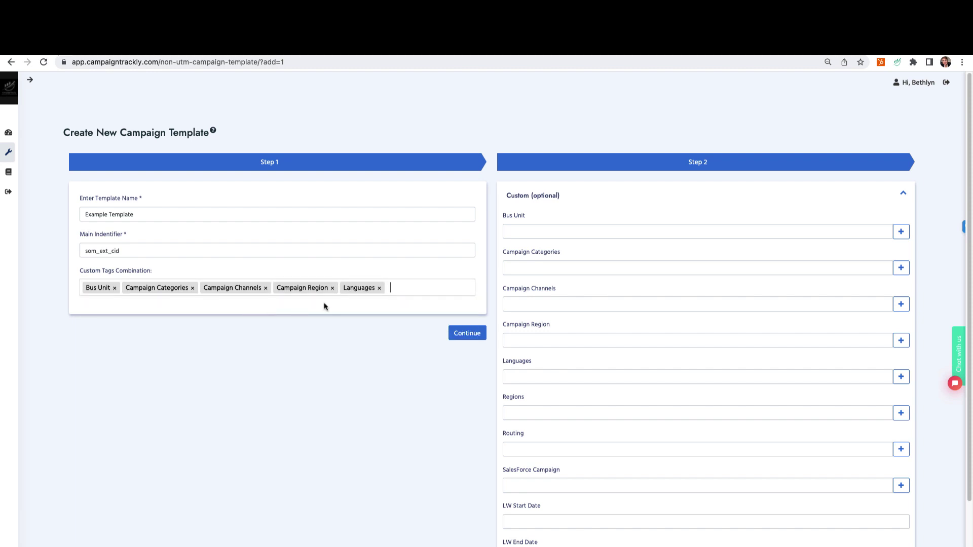
click(401, 286)
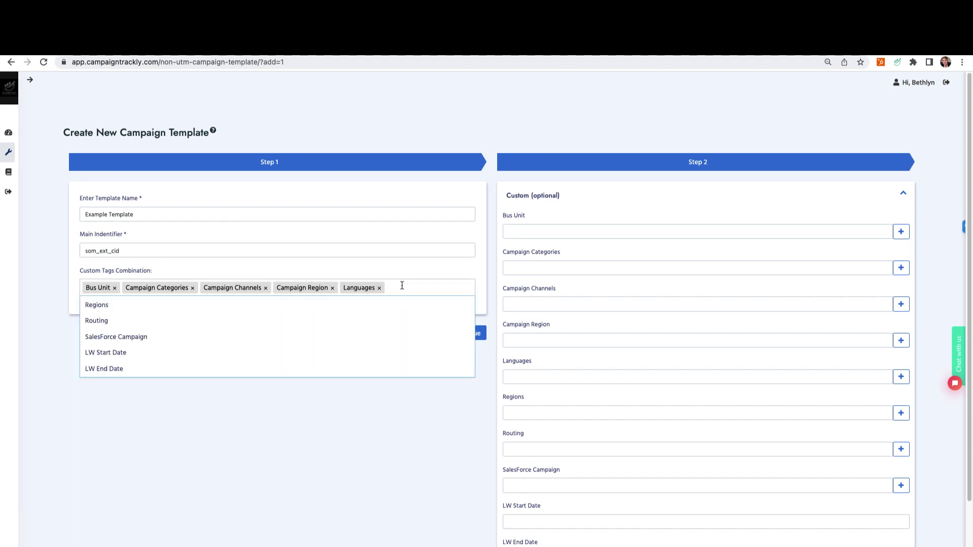
click(316, 336)
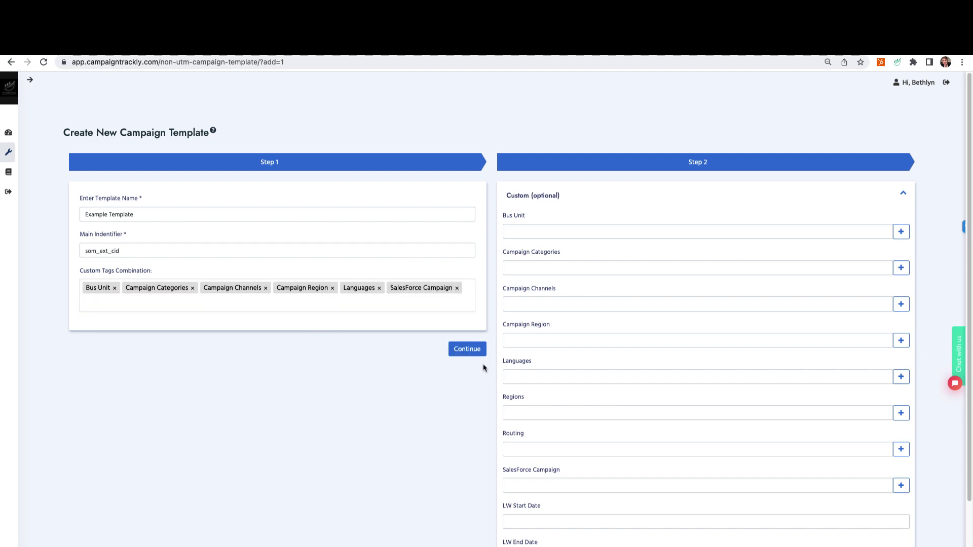
click(468, 349)
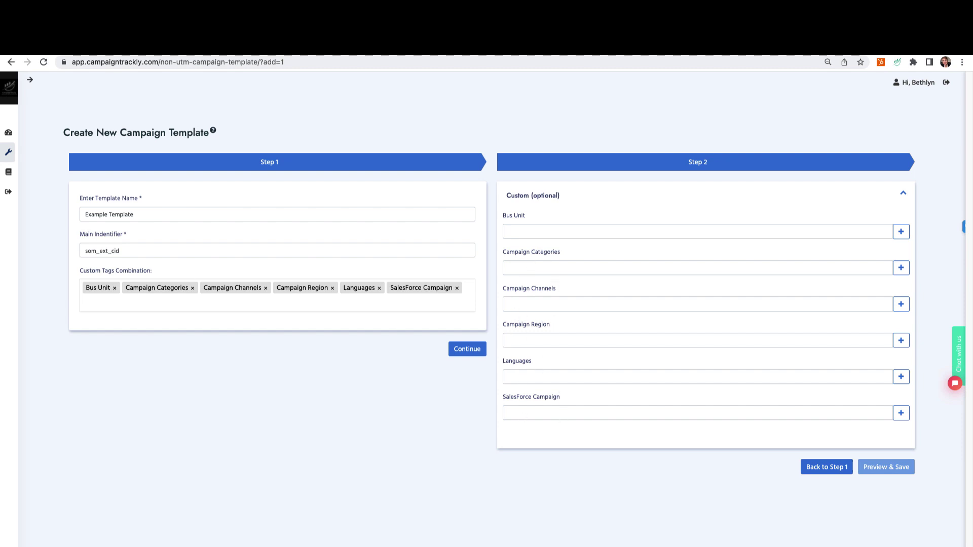
- Set Bus Unit to TLS, Campaign Categories to Renewal|RENEW, Campaign Channels to Enterprise|ENT
click(674, 231)
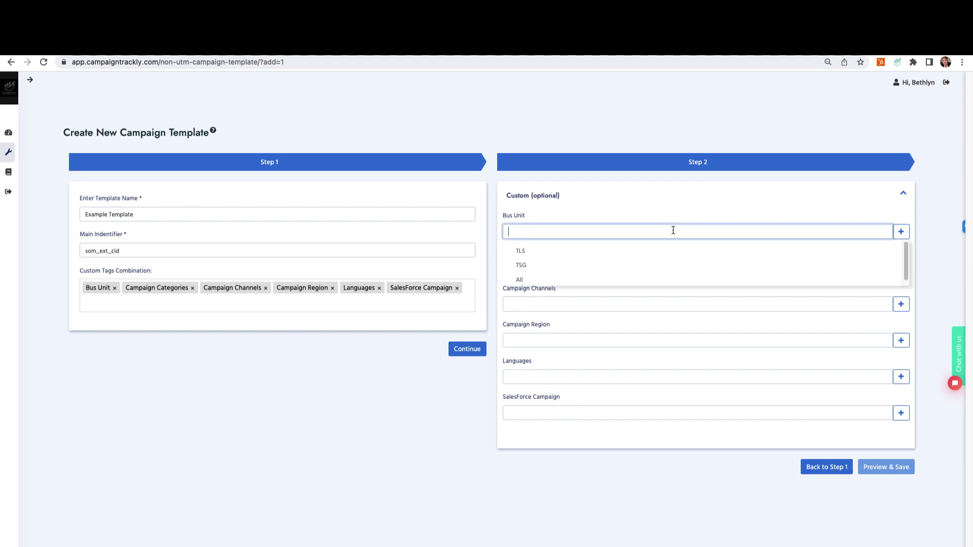
click(570, 251)
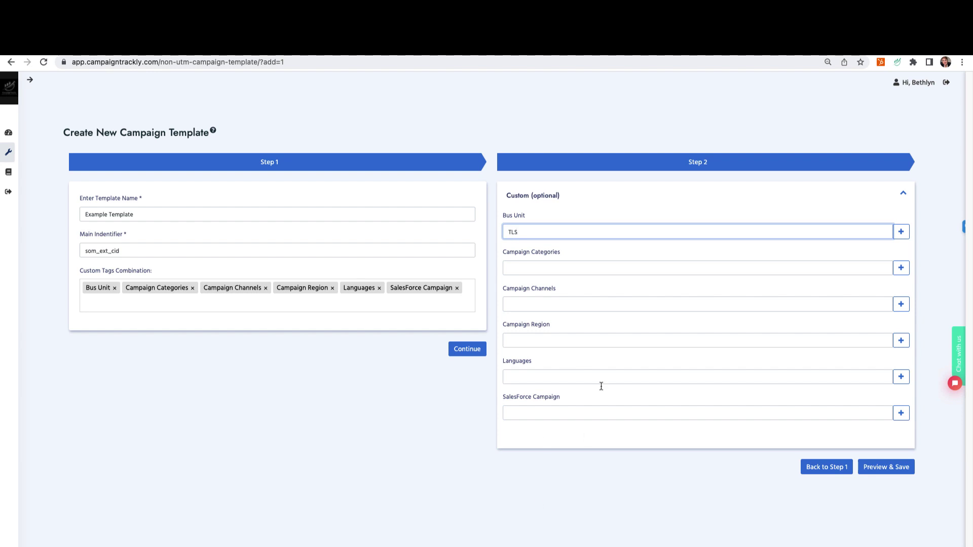
click(600, 268)
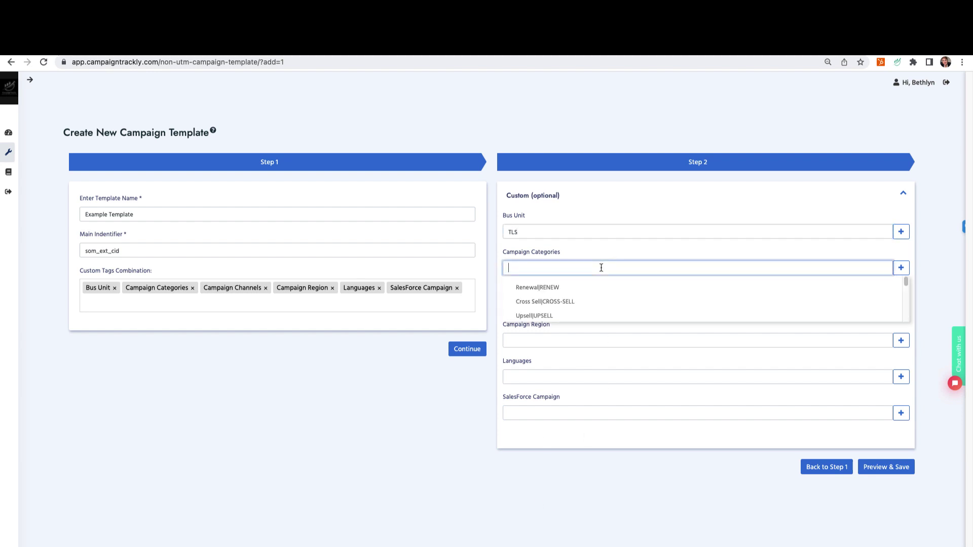
click(574, 287)
click(579, 304)
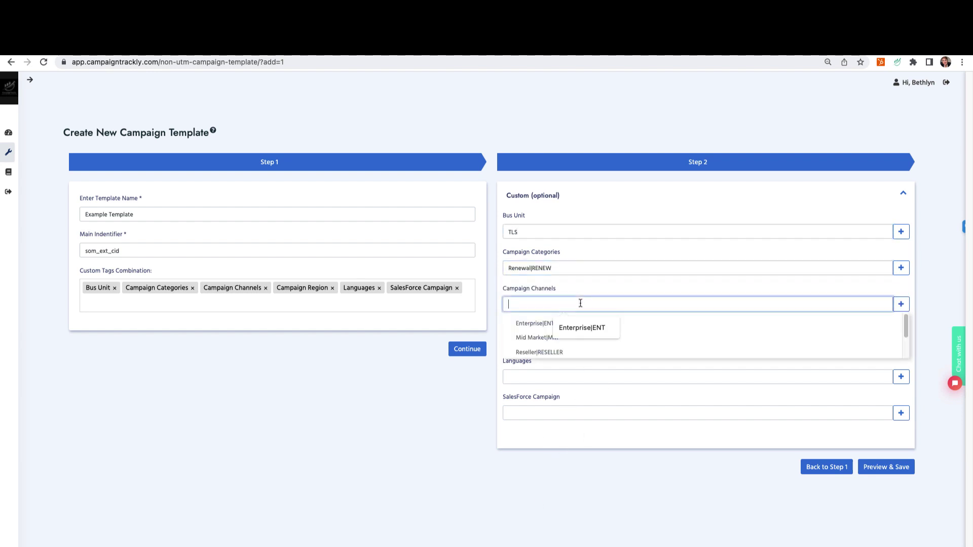
click(539, 323)
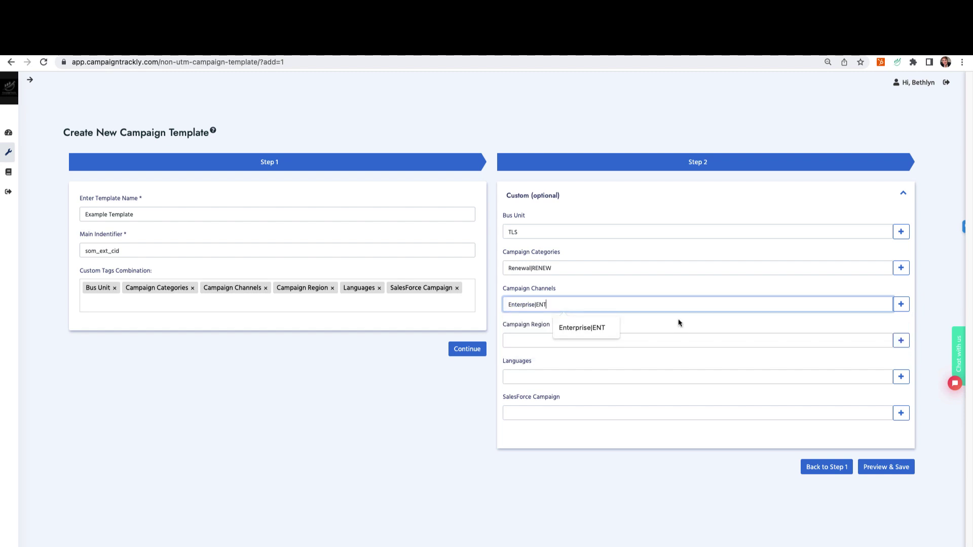
- Add a second channel, Mid Market|MM, and set Campaign Region to EMEA|EMEA
click(901, 305)
click(573, 320)
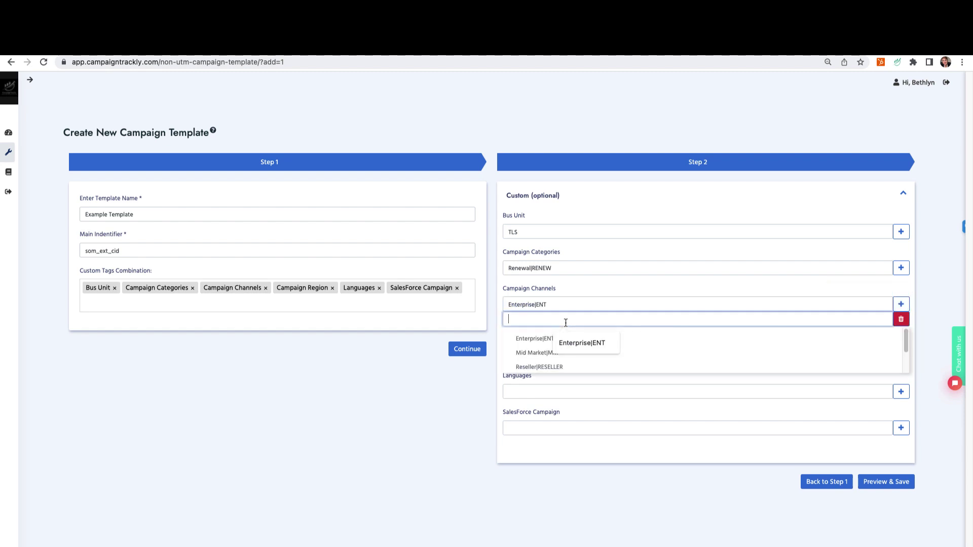
click(534, 353)
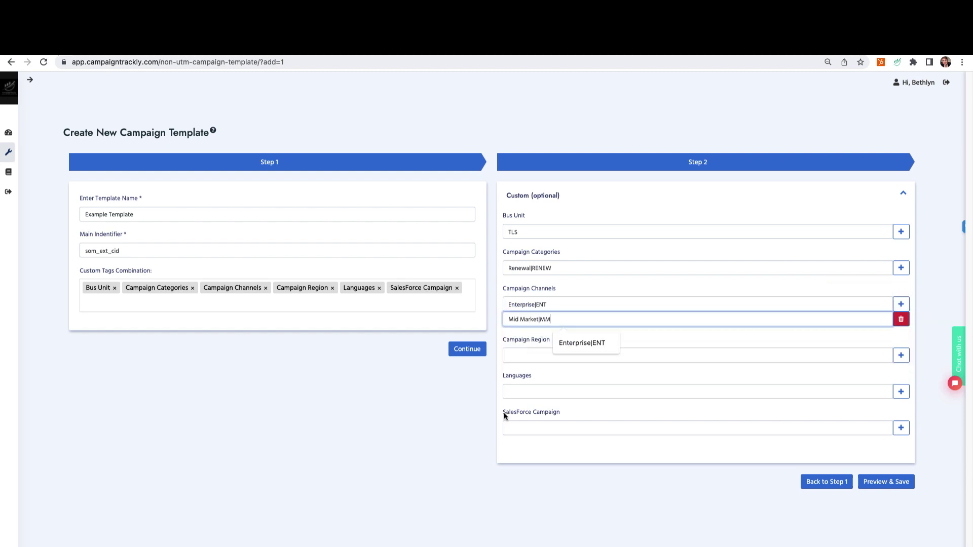
click(520, 352)
click(531, 389)
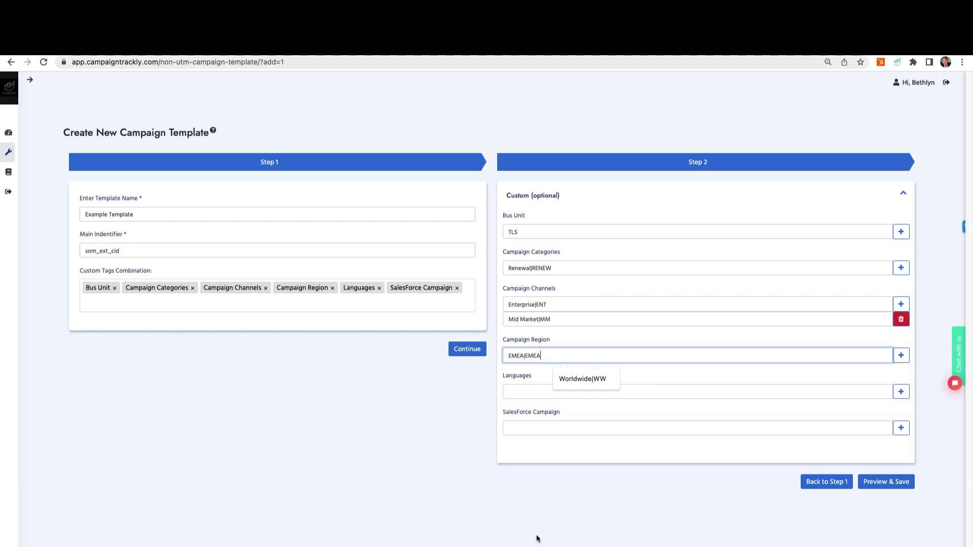
- Set Languages to English|EN plus a second language row with French|FR
click(515, 389)
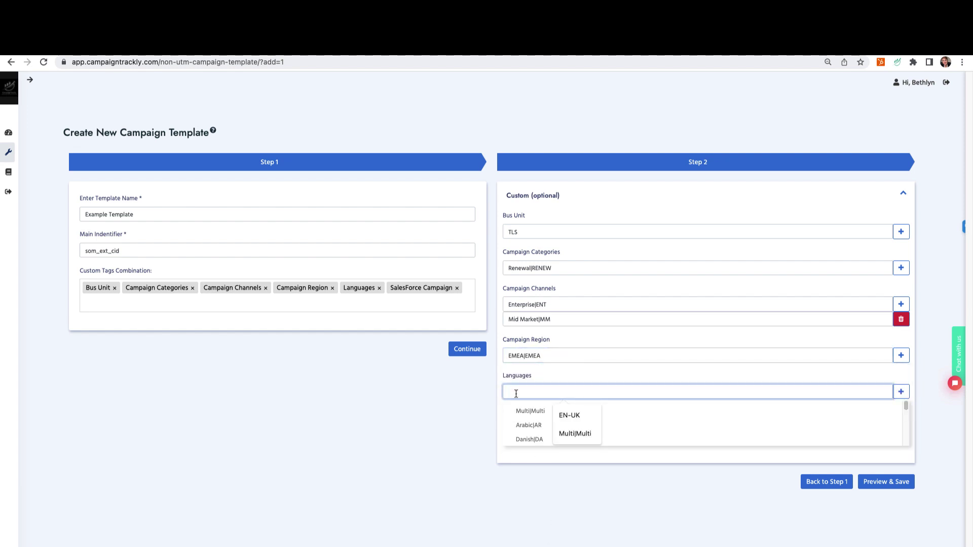
scroll(526, 429, down, 1)
scroll(526, 426, down, 1)
scroll(529, 414, down, 1)
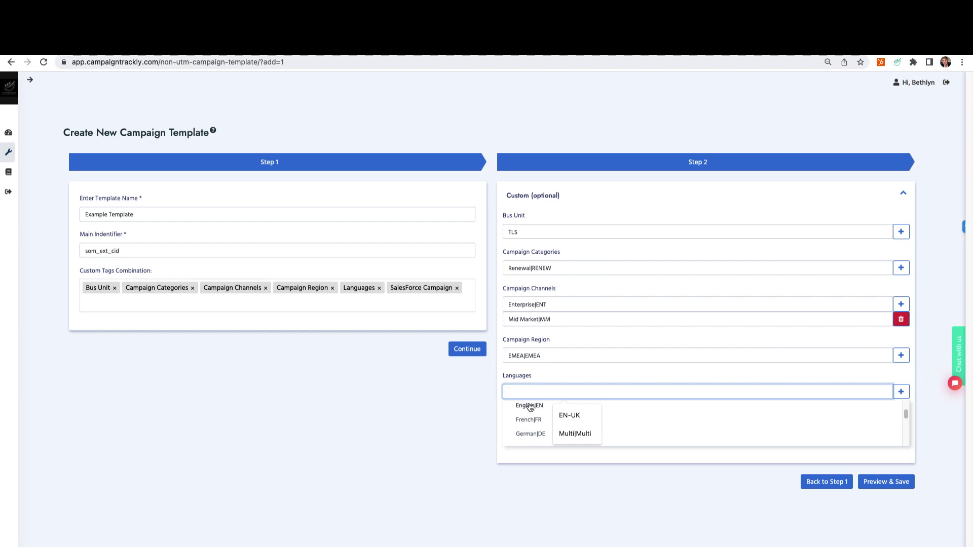
click(529, 407)
click(901, 392)
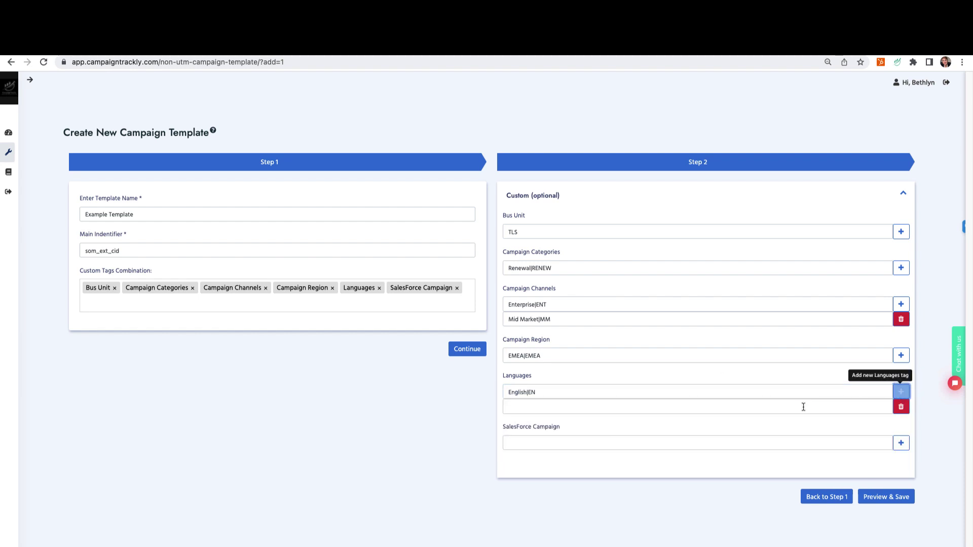
click(581, 412)
scroll(532, 441, down, 1)
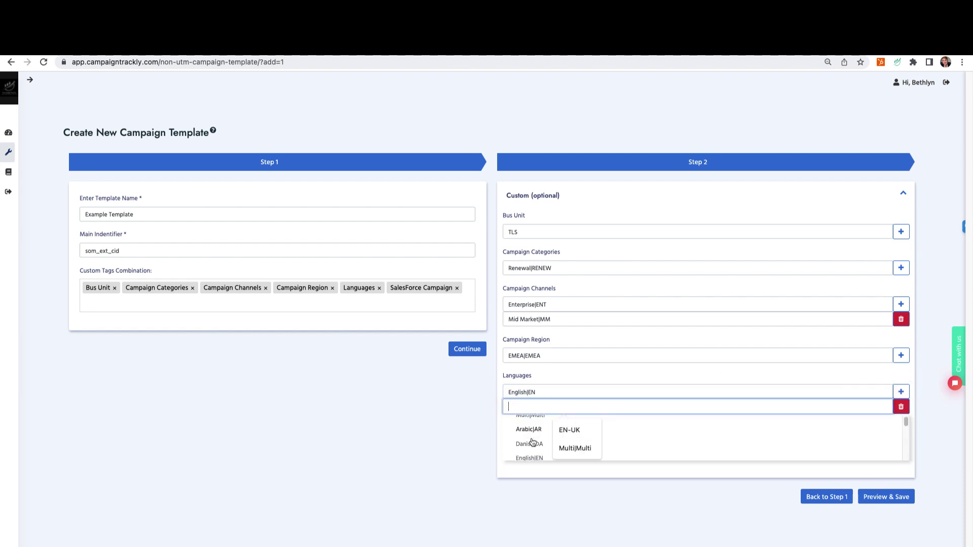
scroll(532, 442, down, 2)
scroll(532, 442, down, 1)
scroll(532, 438, down, 1)
click(532, 433)
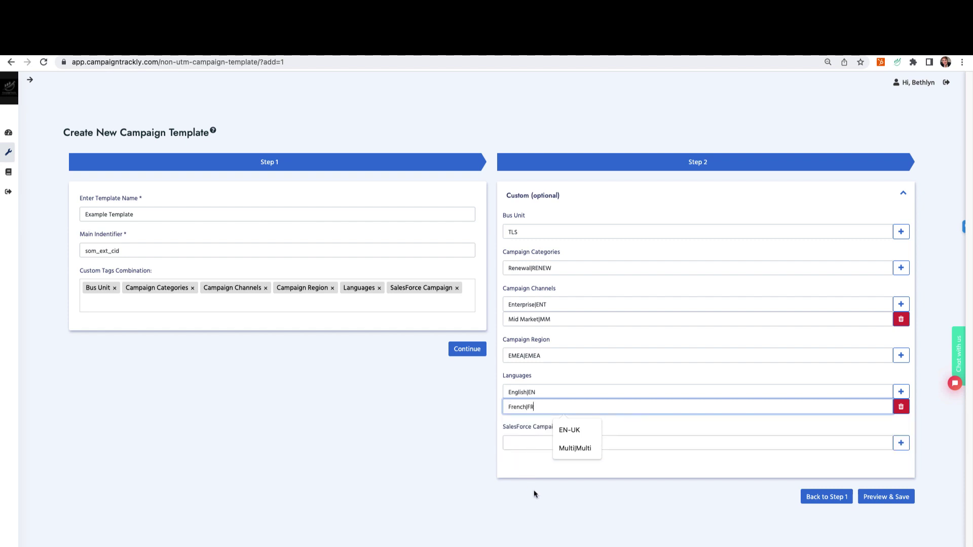
- Set SalesForce Campaign to PKI eBook_Demo_MKTG-7056 and rename the template eBook_Demo_Template
click(540, 440)
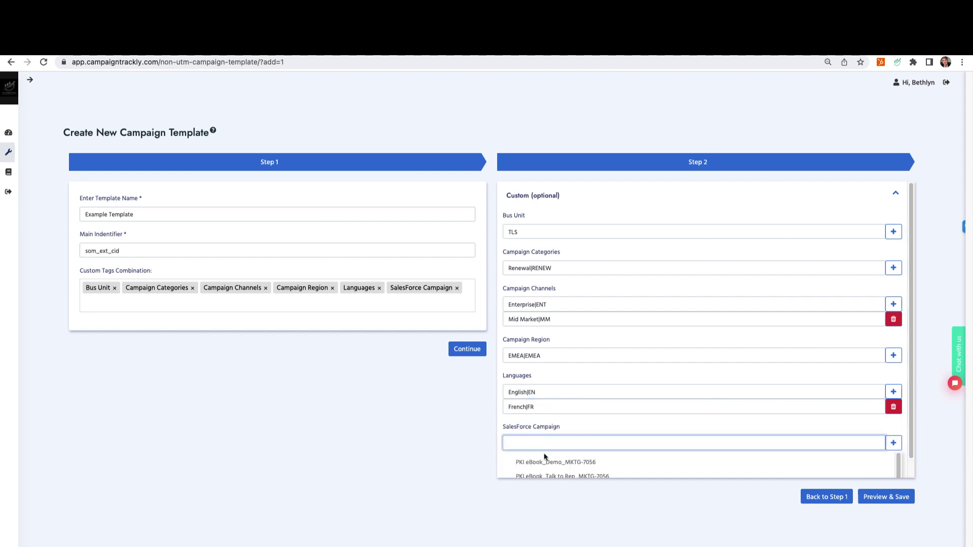
click(547, 461)
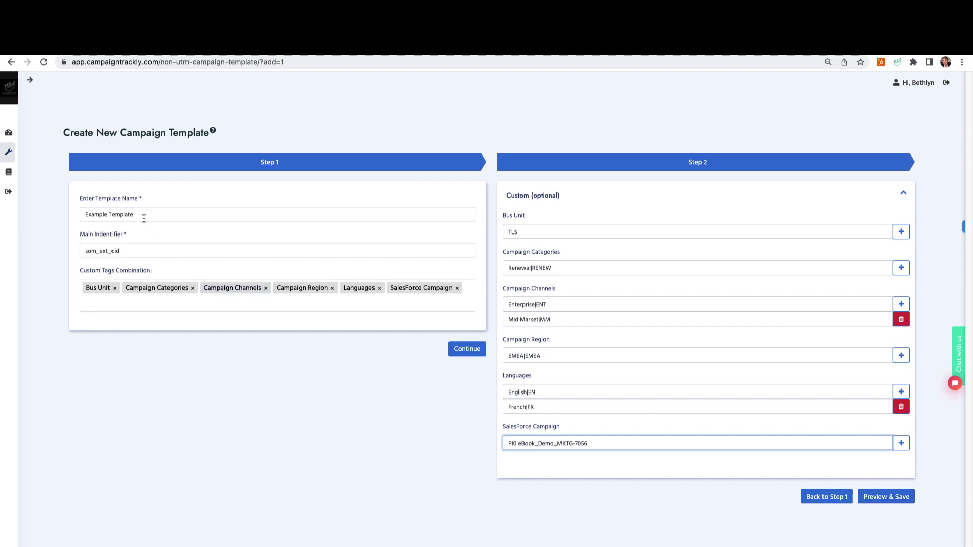
drag(144, 216, 73, 221)
text(eBook_Demo_)
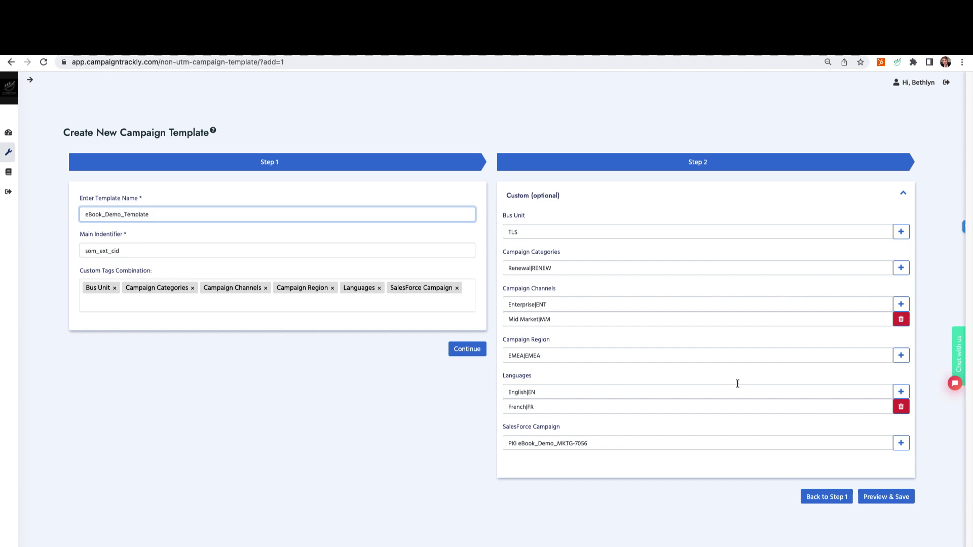
- Preview and save eBook_Demo_Template, then acknowledge the success confirmation
click(882, 497)
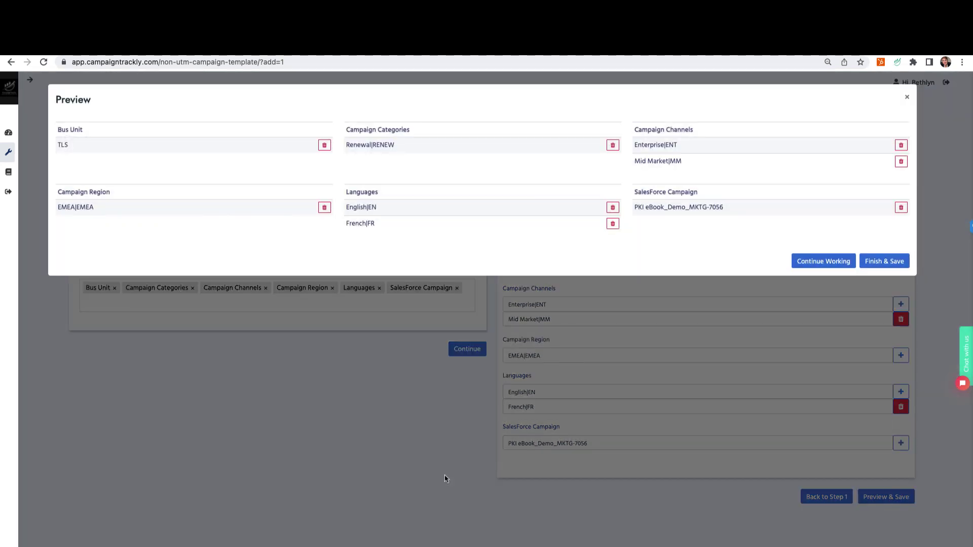
click(888, 261)
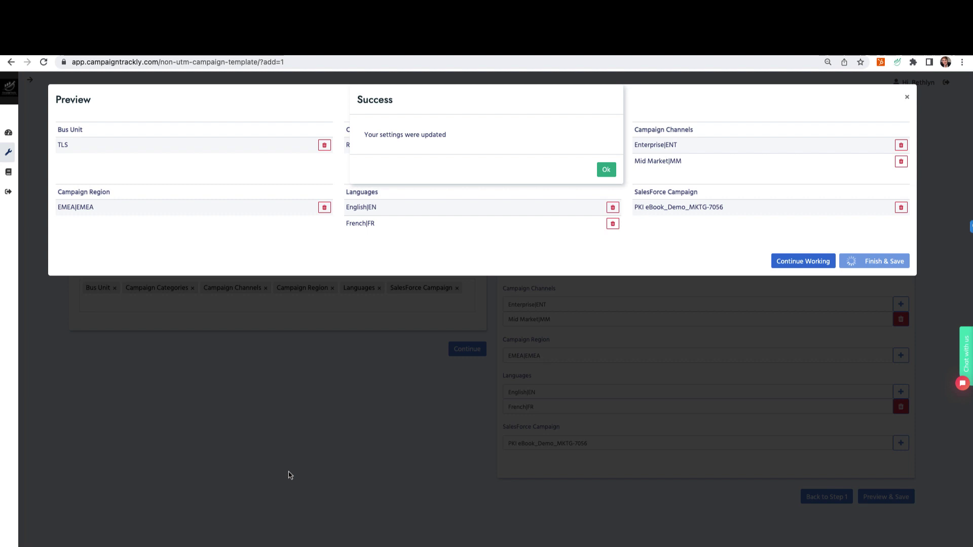
click(608, 173)
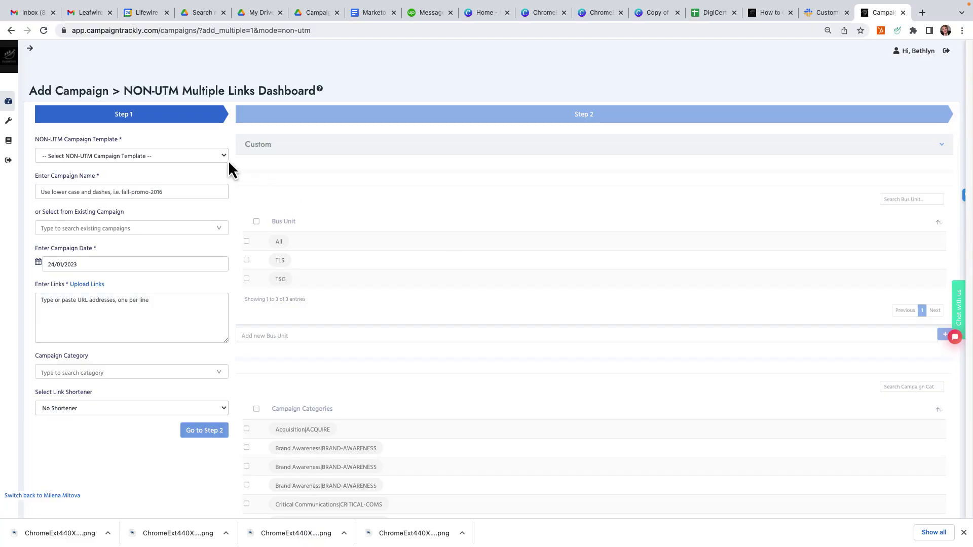
- Base the non-UTM campaign on Example Template and name it 2023-01-23 Test
click(227, 157)
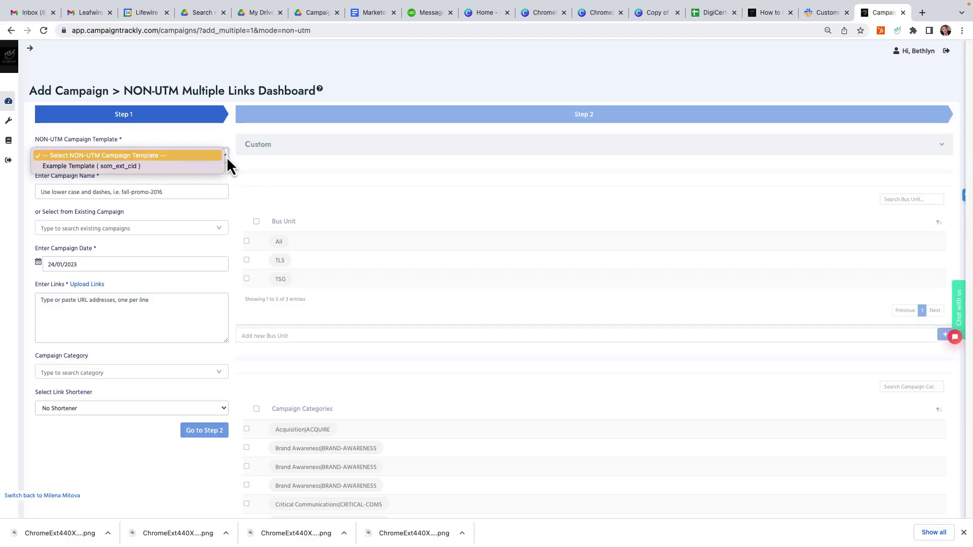
click(195, 166)
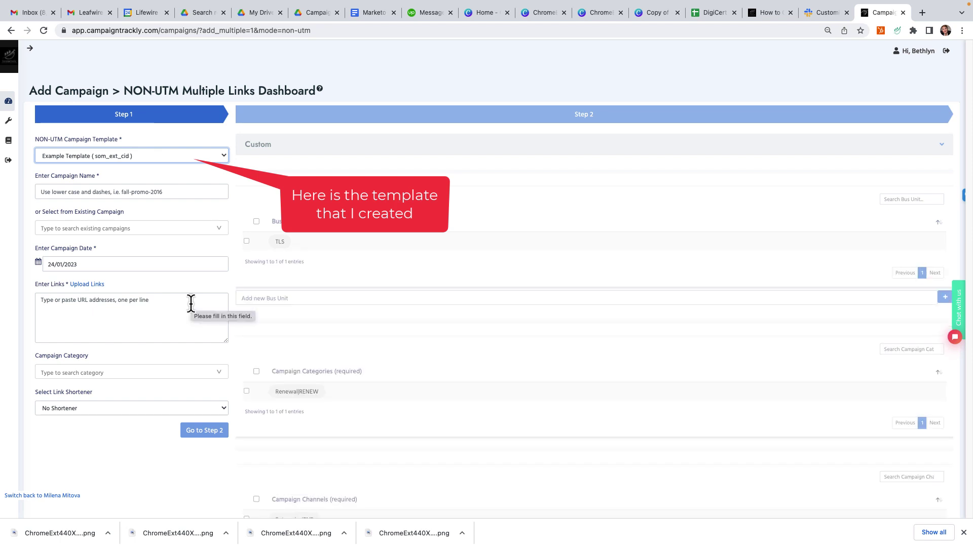
click(153, 193)
text(2023-01)
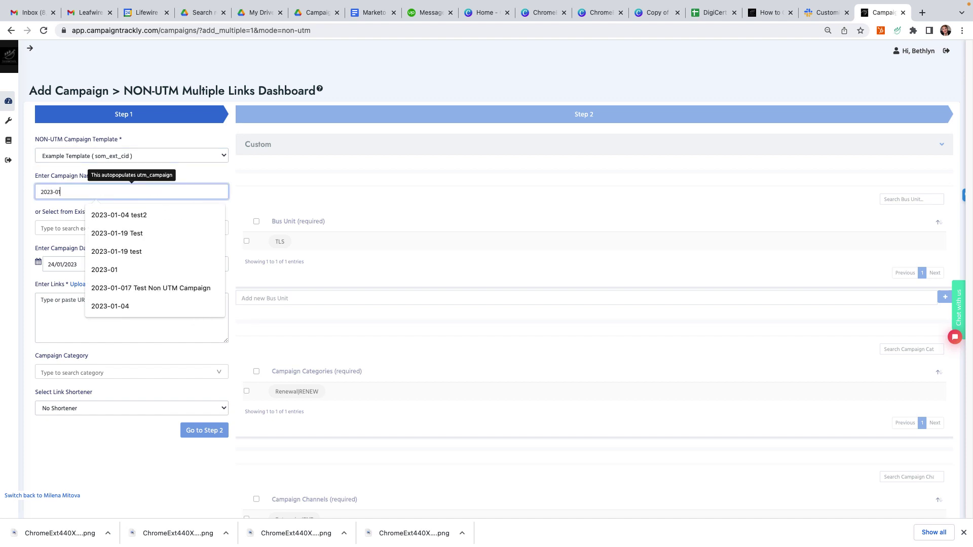
text(-23 Test)
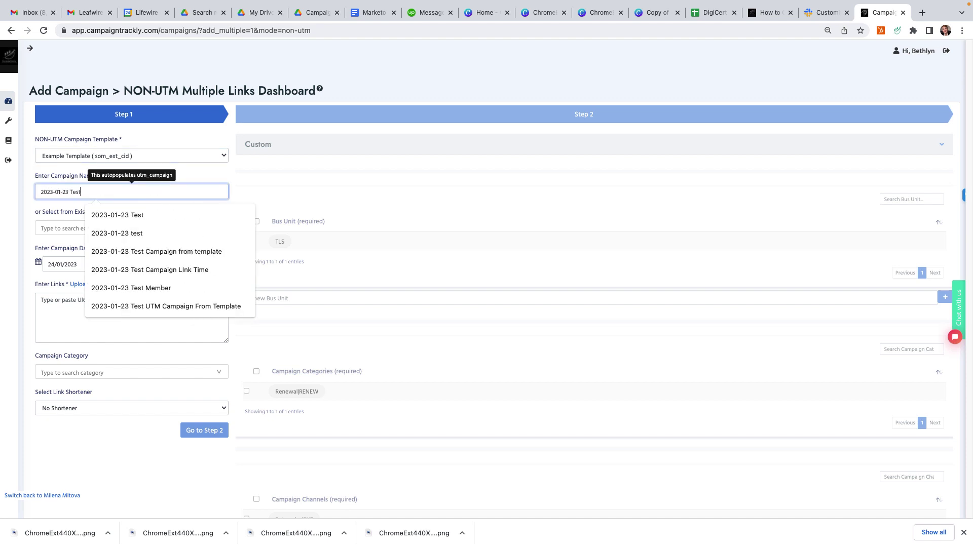
click(69, 303)
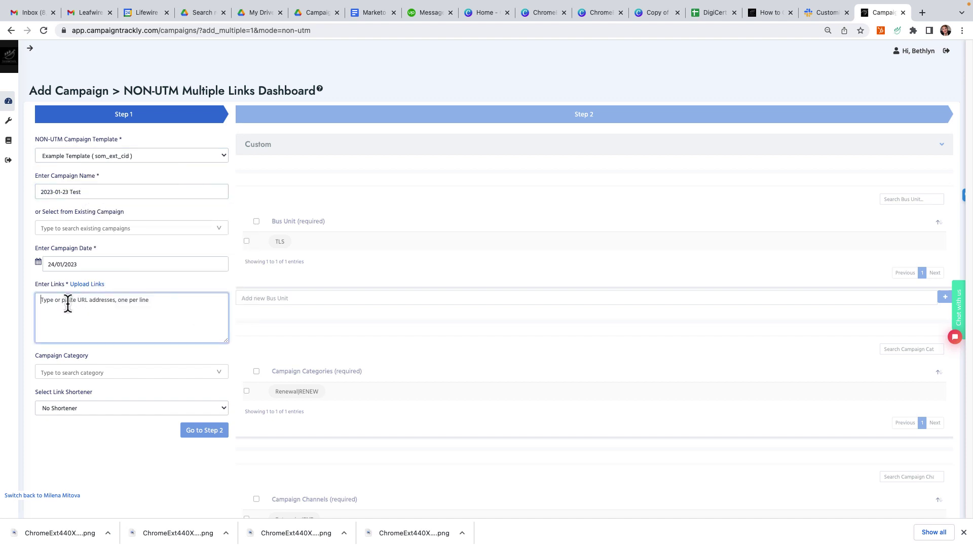
click(89, 284)
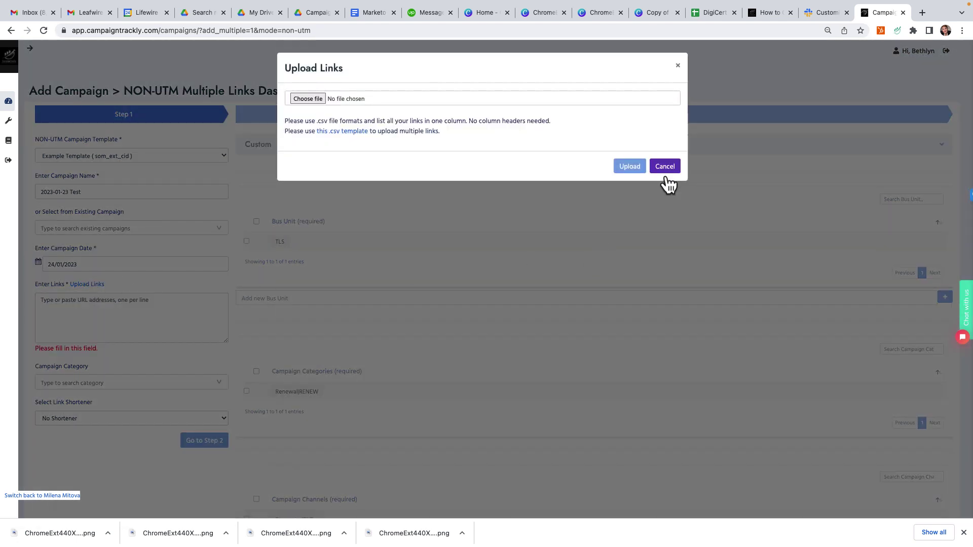
click(664, 167)
click(148, 304)
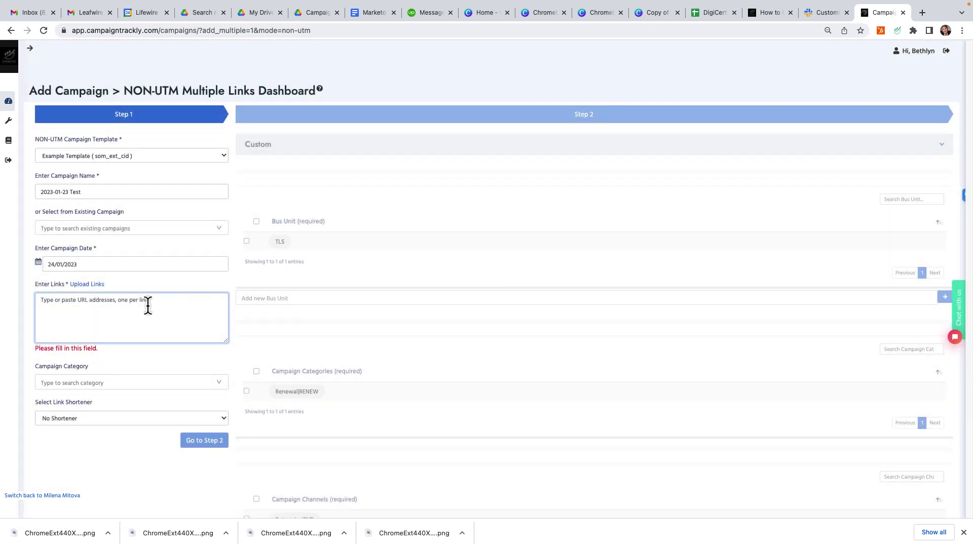
text(https://)
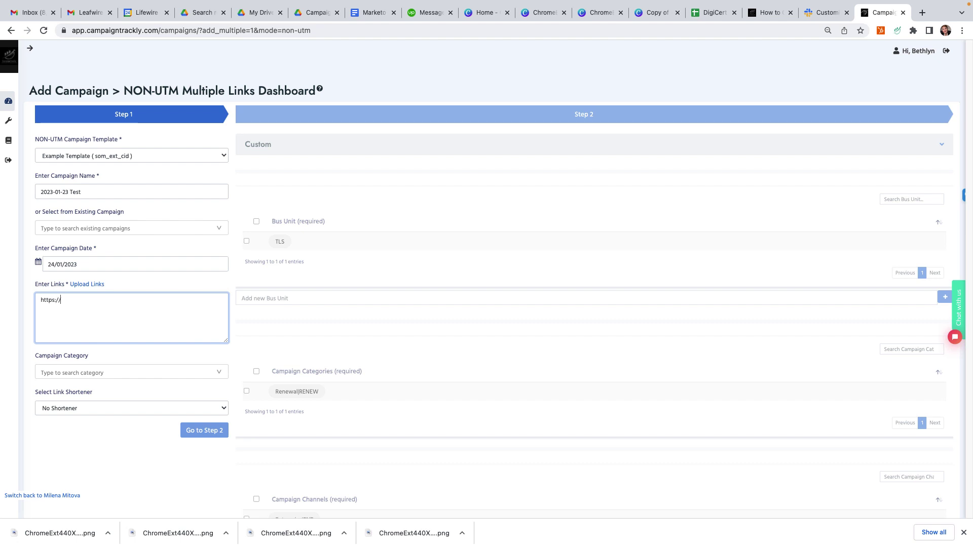
text(www.campaigntrackly.com)
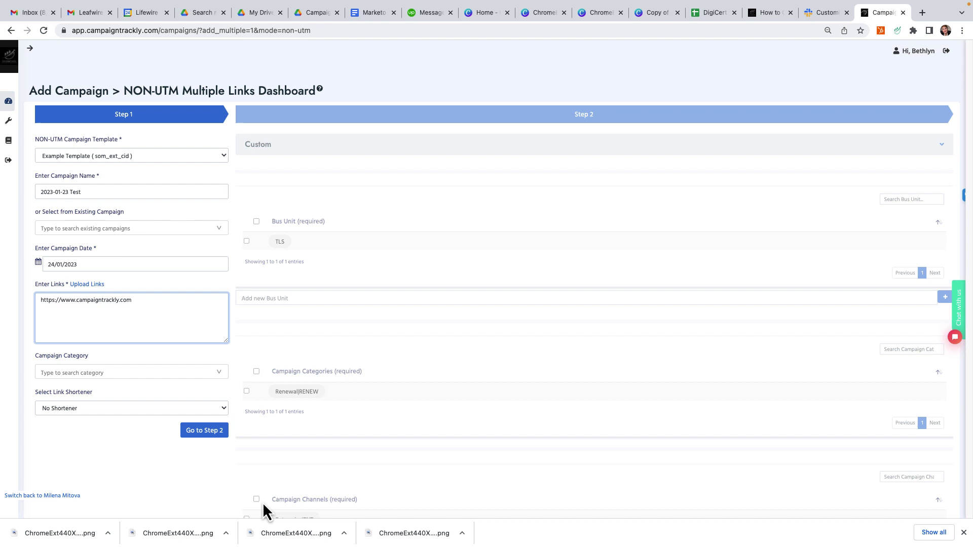
click(207, 432)
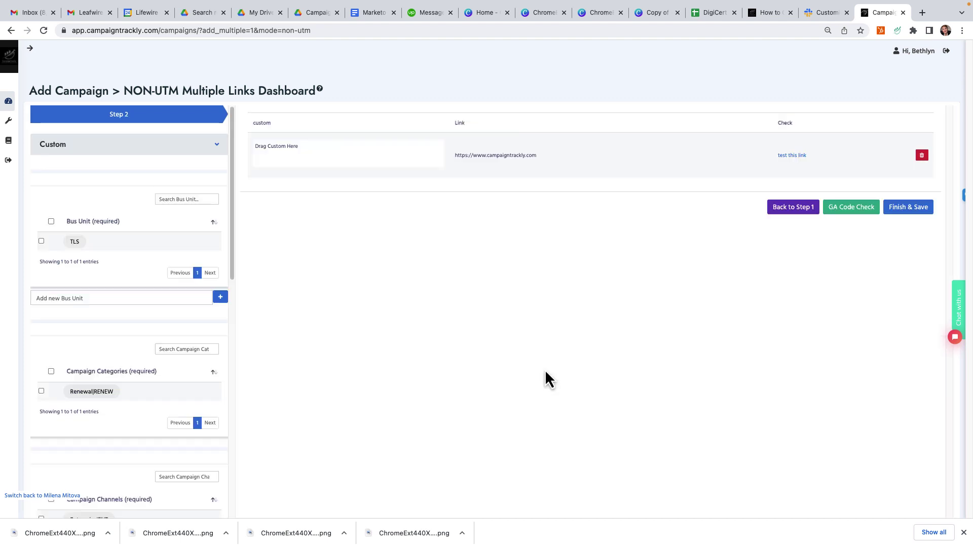
scroll(83, 283, down, 3)
scroll(47, 250, down, 1)
- Apply Renewal, EMEA, English and PKI eBook Demo MKTG-7056 tags to all links, then save
click(41, 237)
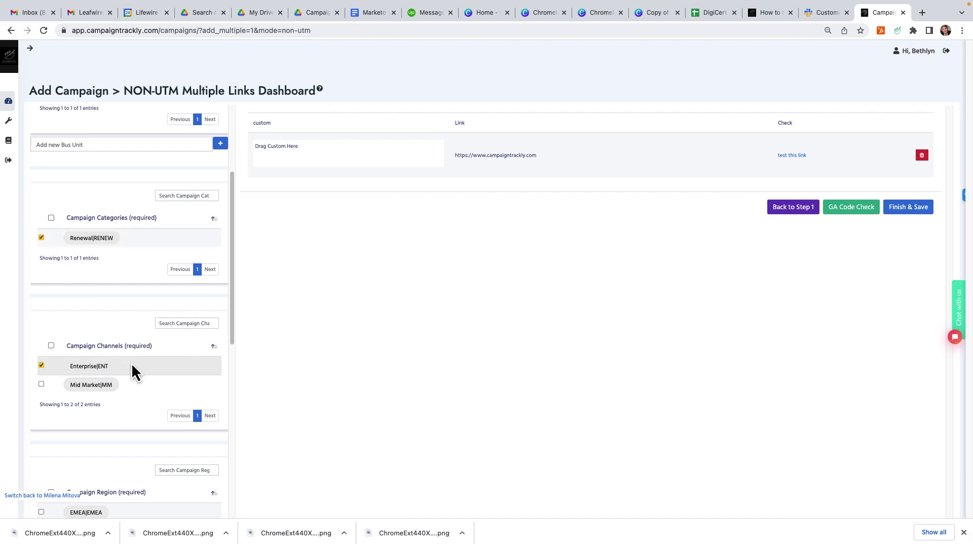
scroll(131, 363, down, 5)
scroll(140, 364, down, 3)
click(41, 227)
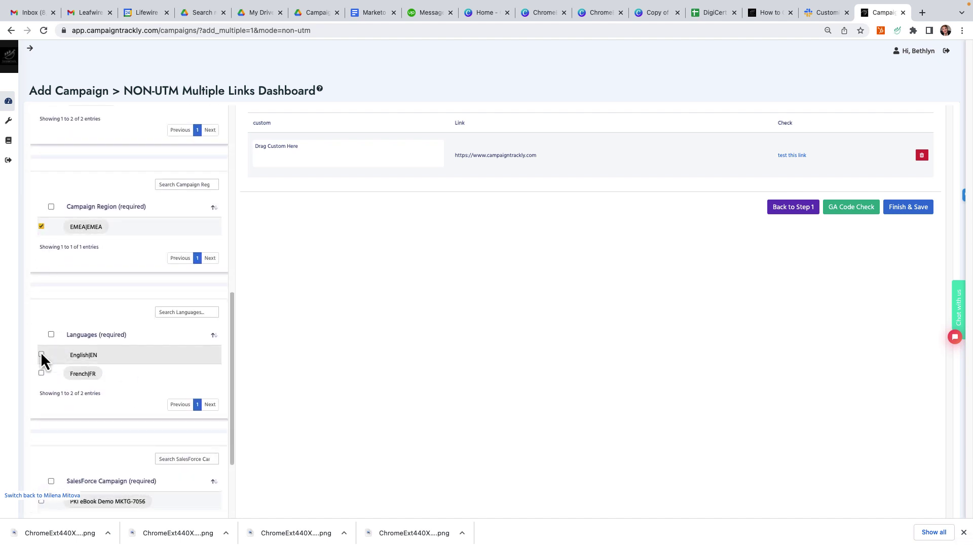
click(41, 356)
scroll(110, 375, down, 3)
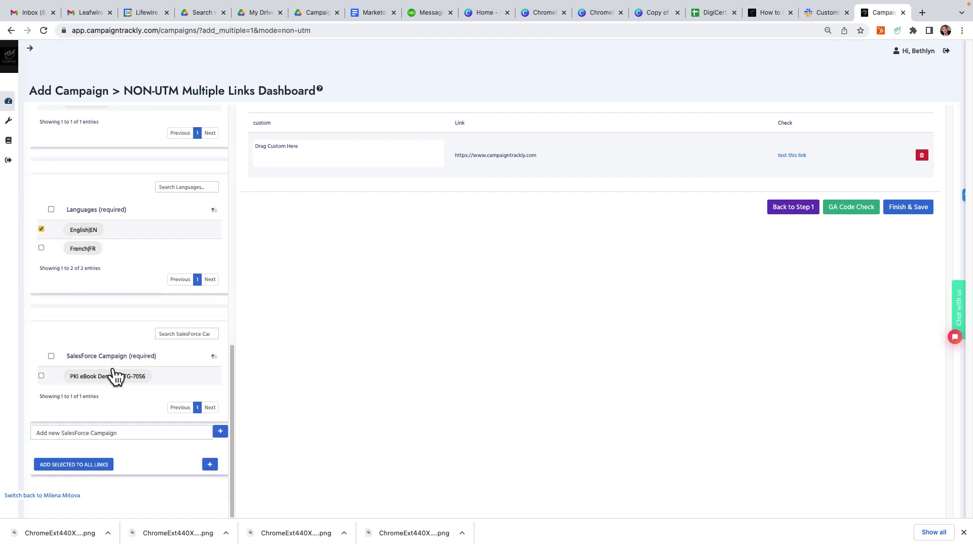
click(41, 376)
click(68, 464)
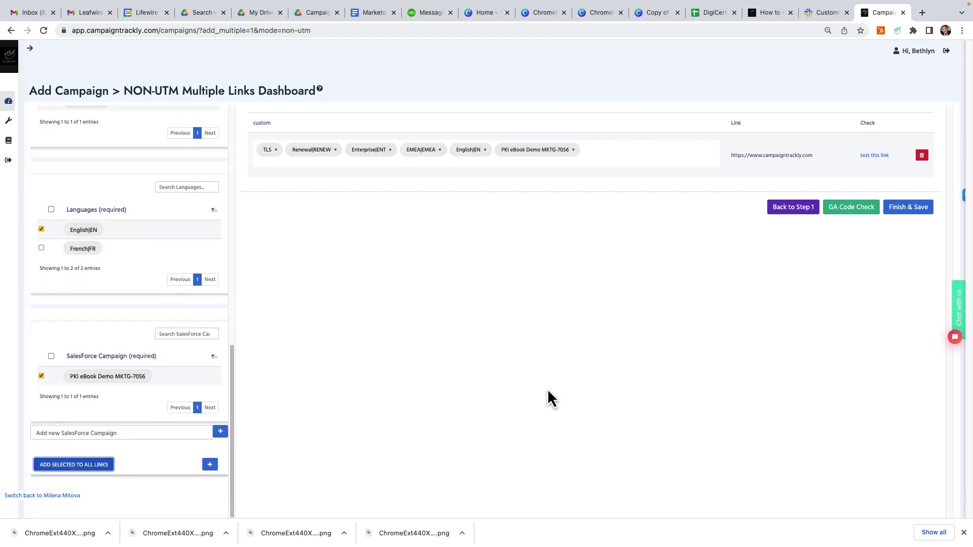
click(912, 211)
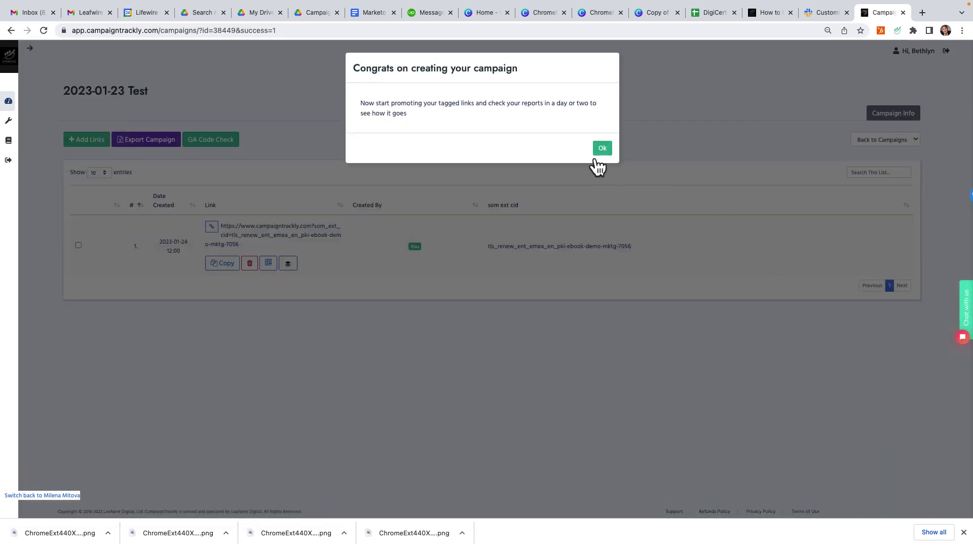
- Close the Congrats dialog and highlight the link's som_ext_cid value, then deselect it
click(601, 149)
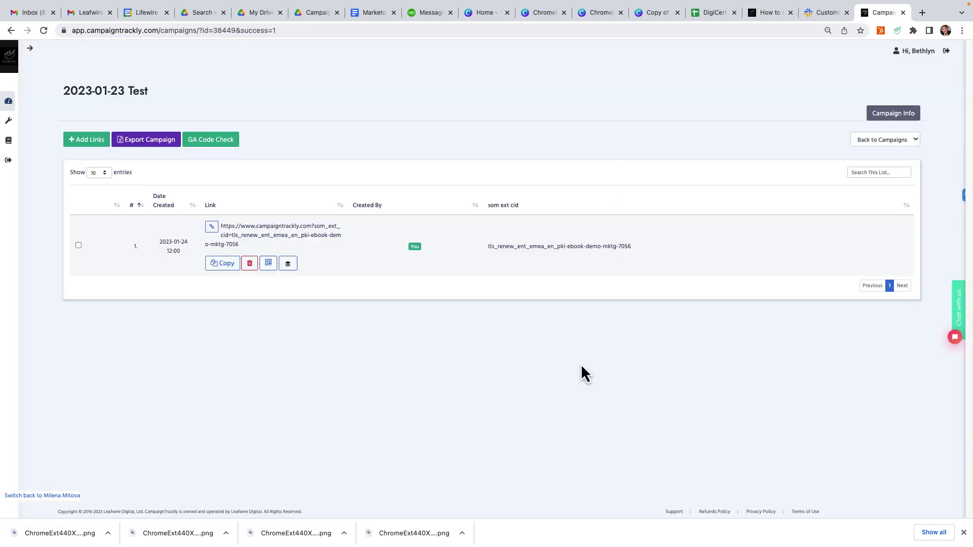
drag(486, 246, 568, 262)
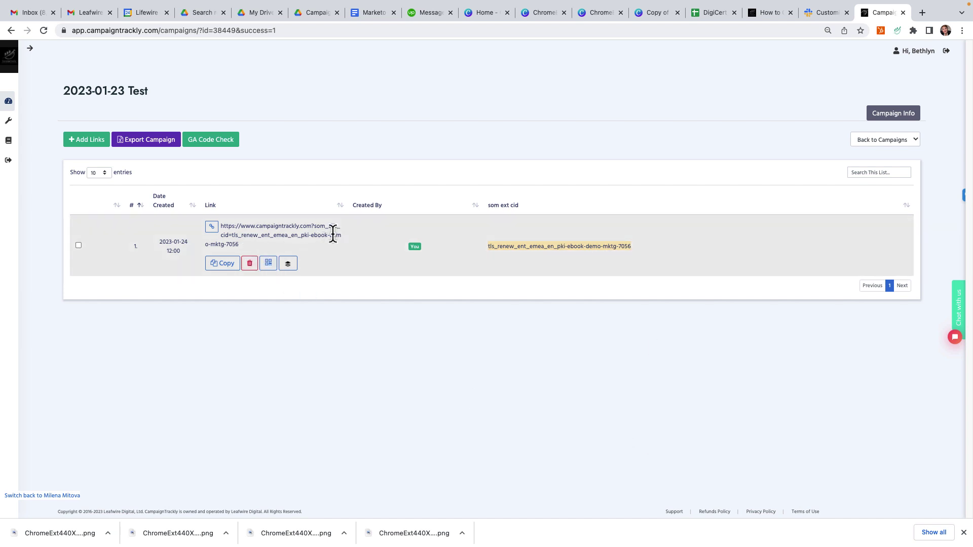
click(316, 226)
drag(313, 225, 331, 244)
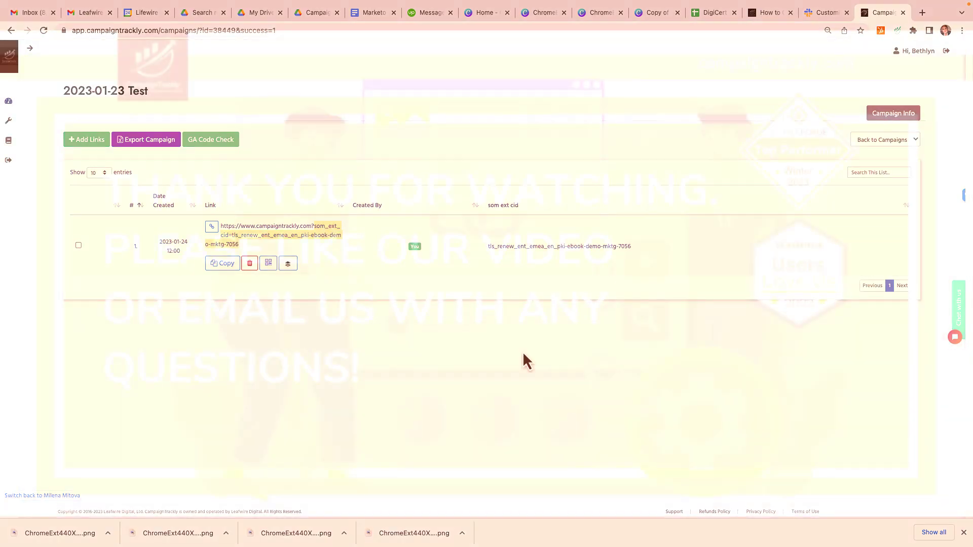